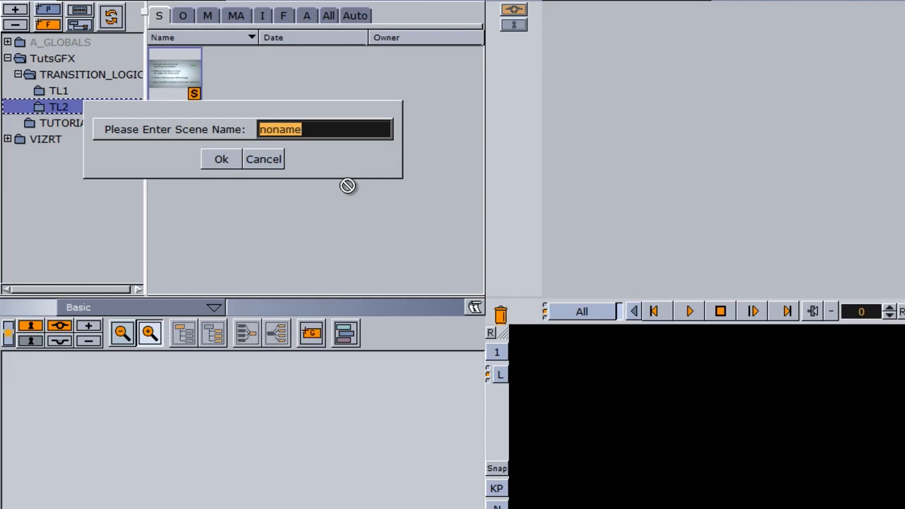
# Step: Create a scene named MASTER in the TL2 folder and open it
pyautogui.write('MASTER')
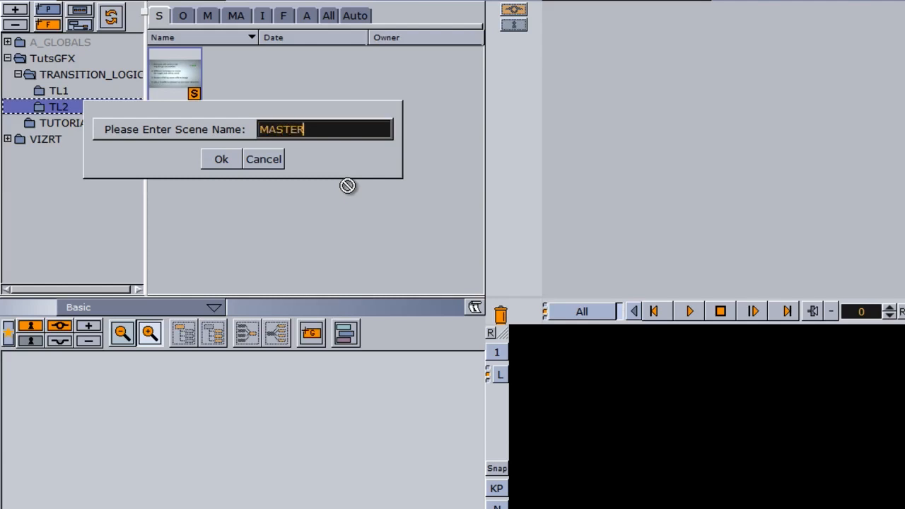
pyautogui.press('Return')
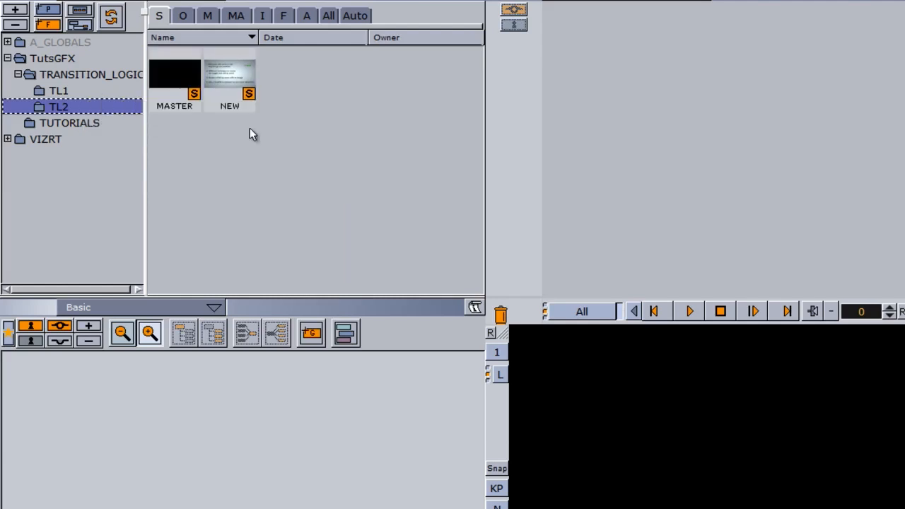
pyautogui.doubleClick(171, 79)
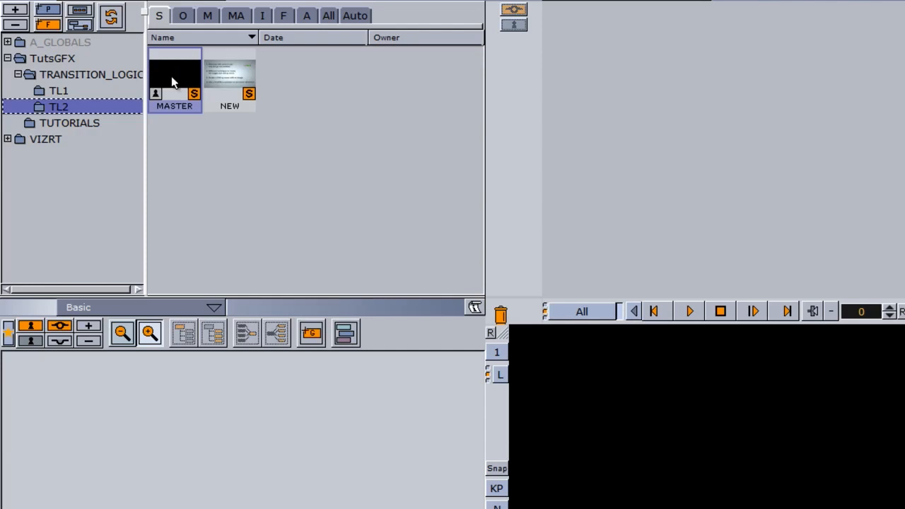
# Step: Add a top-level group container to the scene tree and name it KEY
pyautogui.moveTo(311, 333); pyautogui.dragTo(102, 381)
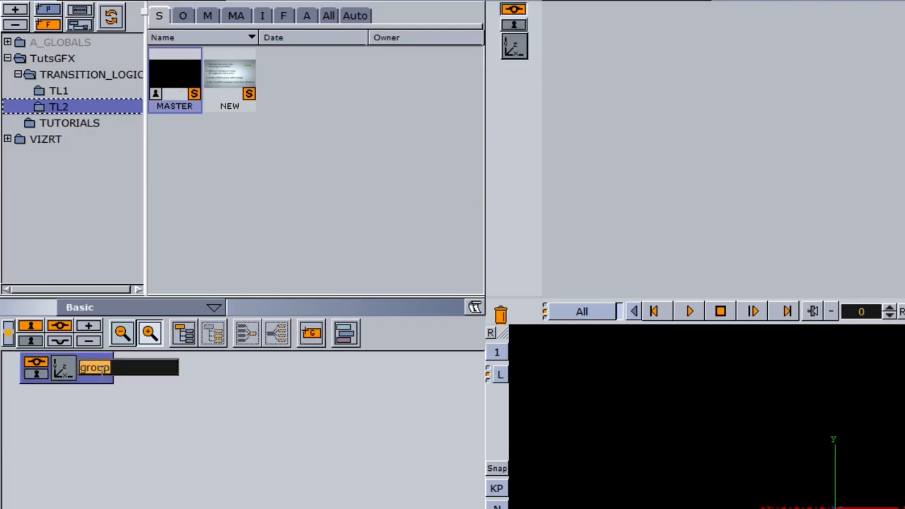
pyautogui.write('KEY')
pyautogui.press('Return')
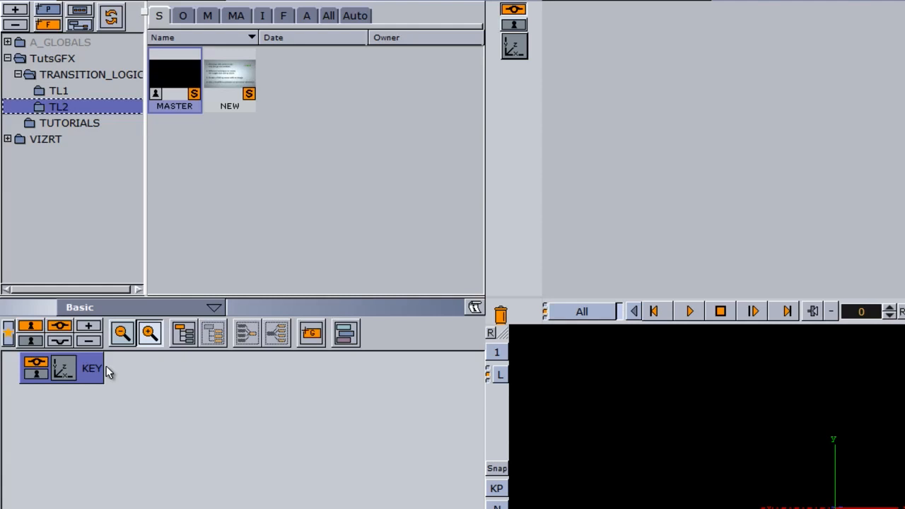
# Step: Add a group container under KEY and name it LOWERTHIRD_GROUP
pyautogui.moveTo(312, 333); pyautogui.dragTo(122, 402)
pyautogui.doubleClick(122, 401)
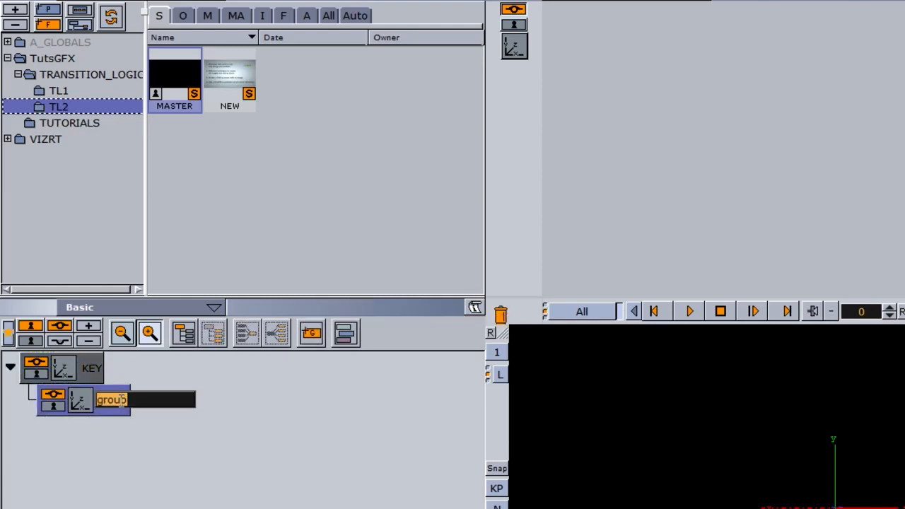
pyautogui.write('LOWER')
pyautogui.write('THIRD')
pyautogui.write('_GROUP')
pyautogui.press('Return')
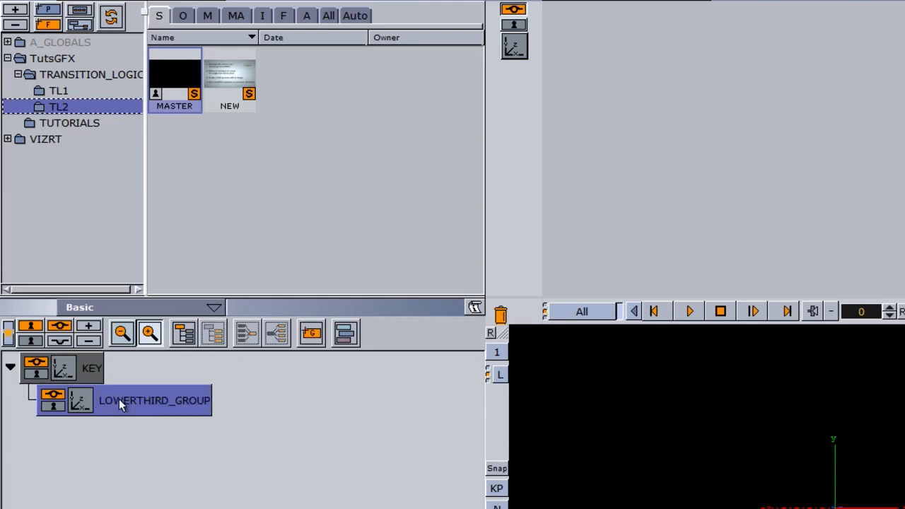
# Step: Add a group container under LOWERTHIRD_GROUP and name it DESIGN
pyautogui.moveTo(311, 333); pyautogui.dragTo(125, 431)
pyautogui.write('DESIGN')
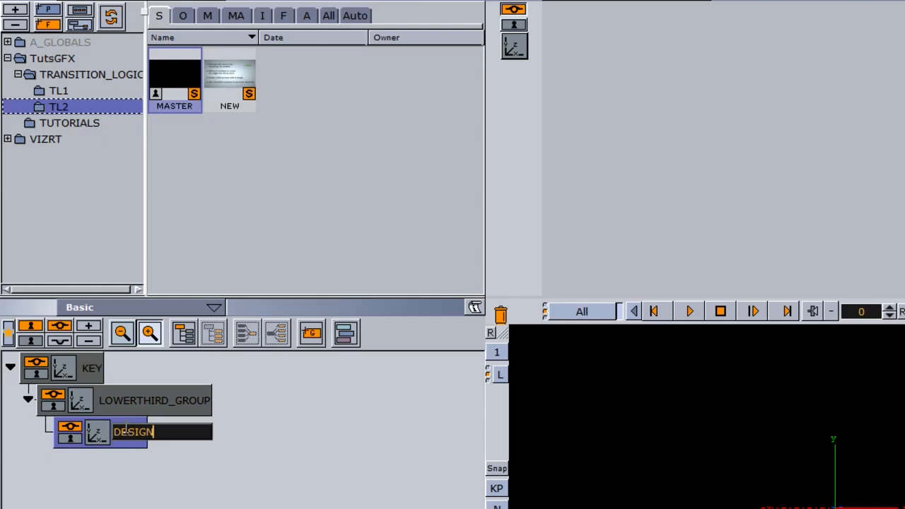
pyautogui.press('Return')
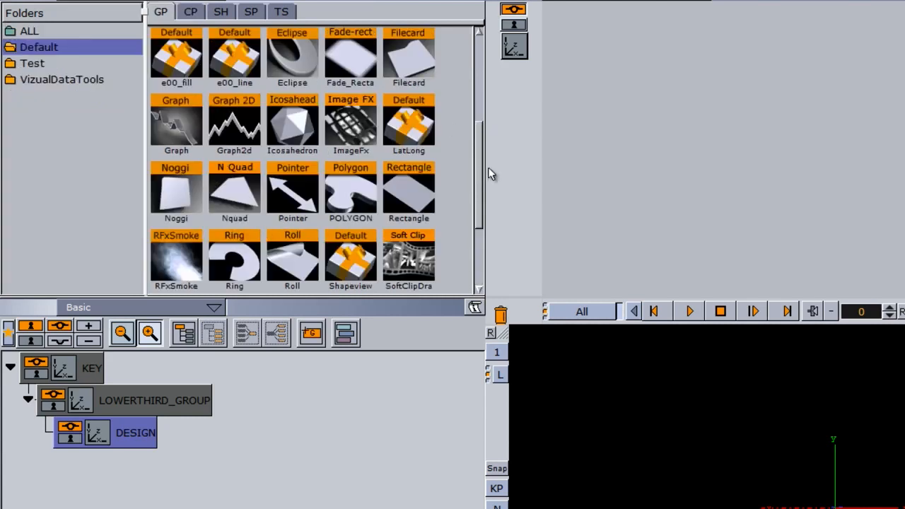
# Step: Add a Rectangle geometry under DESIGN and set its width to 700 and height to 50
pyautogui.scroll(-1, 481, 170)
pyautogui.moveTo(433, 167); pyautogui.dragTo(182, 432)
pyautogui.click(514, 74)
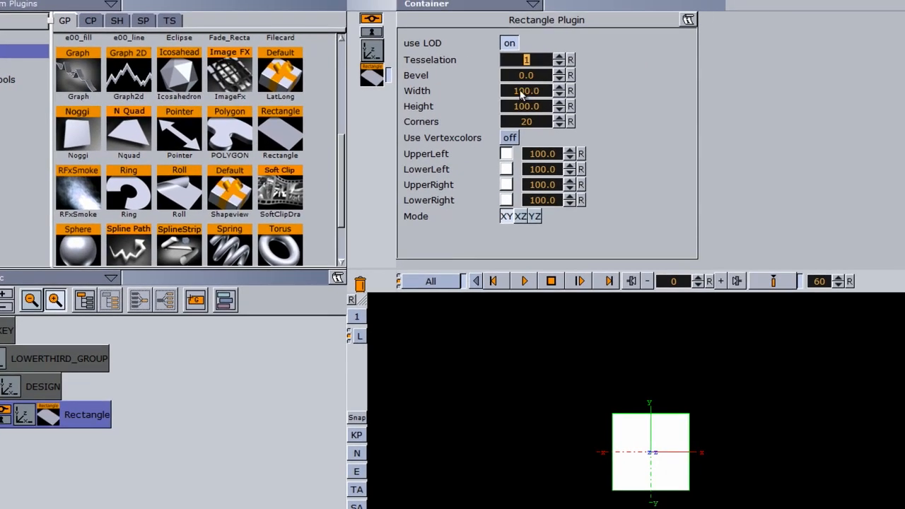
pyautogui.click(522, 92)
pyautogui.write('700')
pyautogui.press('Return')
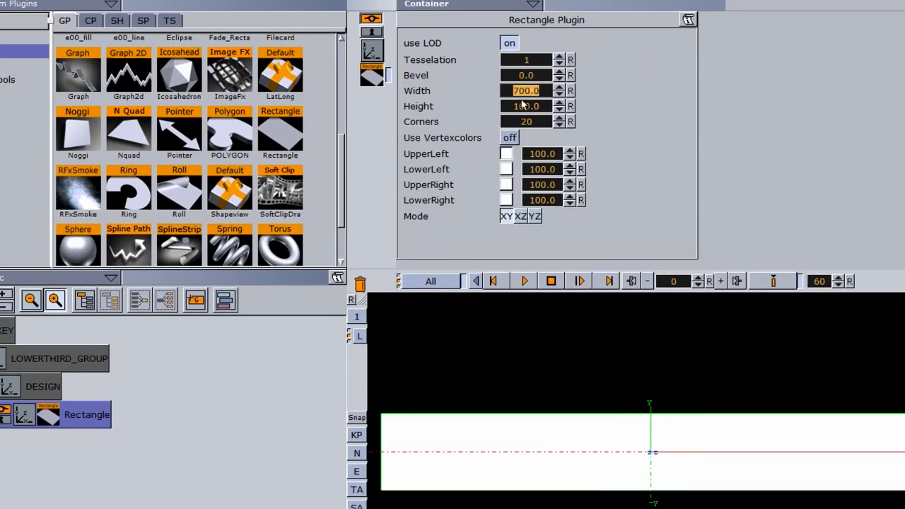
pyautogui.click(523, 106)
pyautogui.write('50')
pyautogui.press('Return')
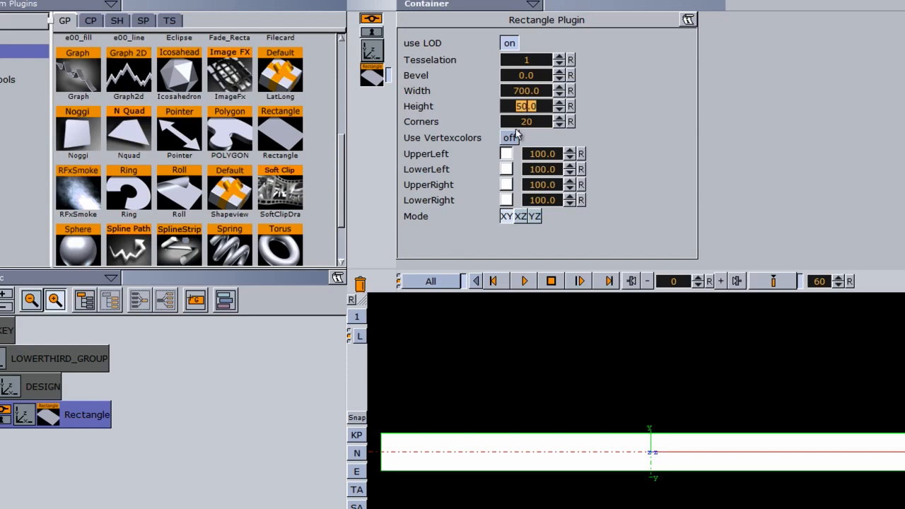
# Step: Enable vertex colors on the rectangle and color it as a vertical gradient from green at its upper edge to near-black at its lower edge
pyautogui.click(511, 138)
pyautogui.click(509, 155)
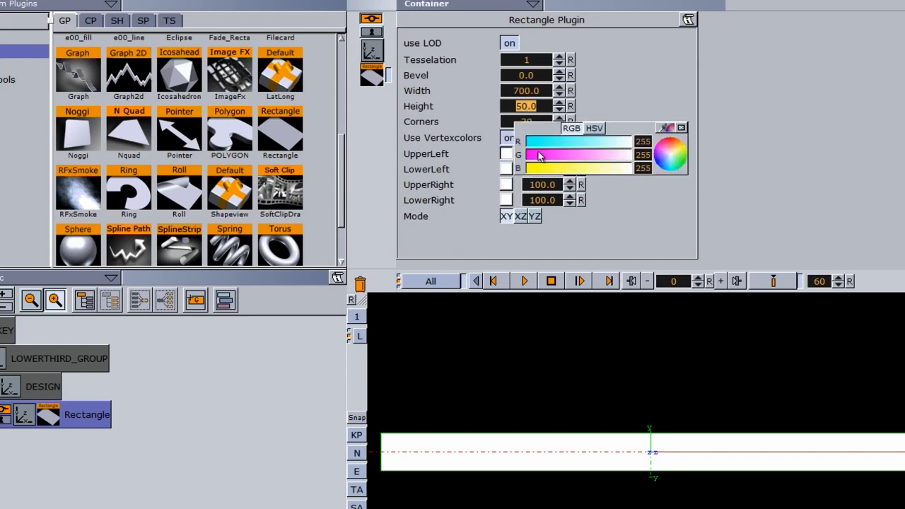
pyautogui.click(547, 141)
pyautogui.click(545, 169)
pyautogui.moveTo(506, 154); pyautogui.dragTo(507, 200)
pyautogui.click(508, 170)
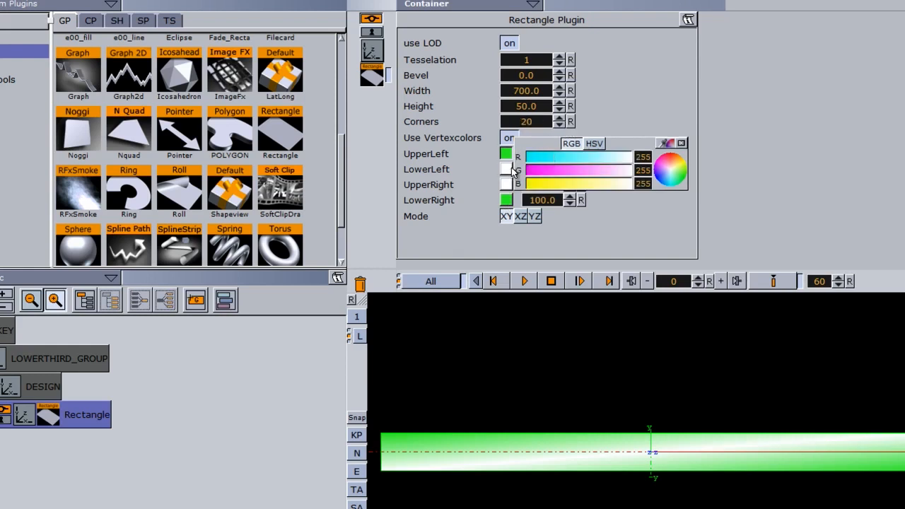
pyautogui.click(536, 169)
pyautogui.click(538, 184)
pyautogui.click(537, 158)
pyautogui.moveTo(507, 170); pyautogui.dragTo(505, 202)
pyautogui.moveTo(506, 154); pyautogui.dragTo(507, 202)
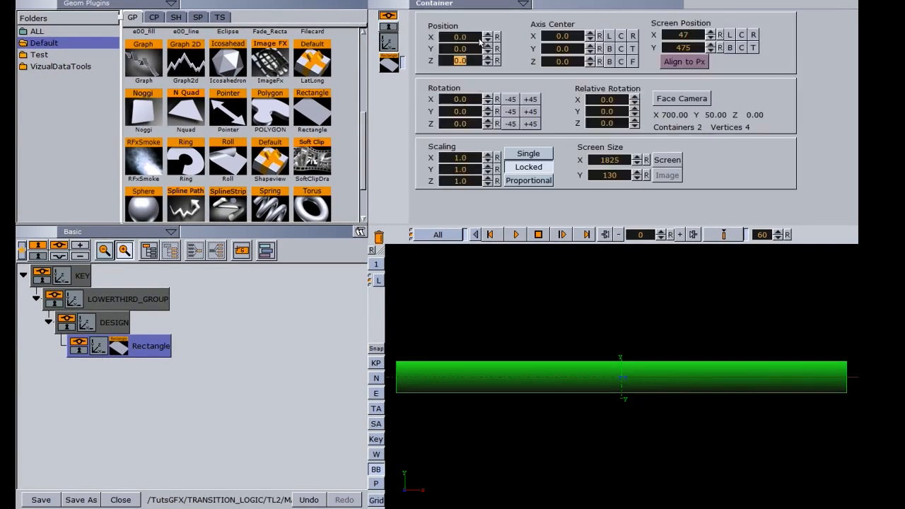
# Step: Move the rectangle below the visible frame to Y -239 as its starting position at frame 0
pyautogui.moveTo(467, 48); pyautogui.dragTo(380, 96)
pyautogui.click(470, 50)
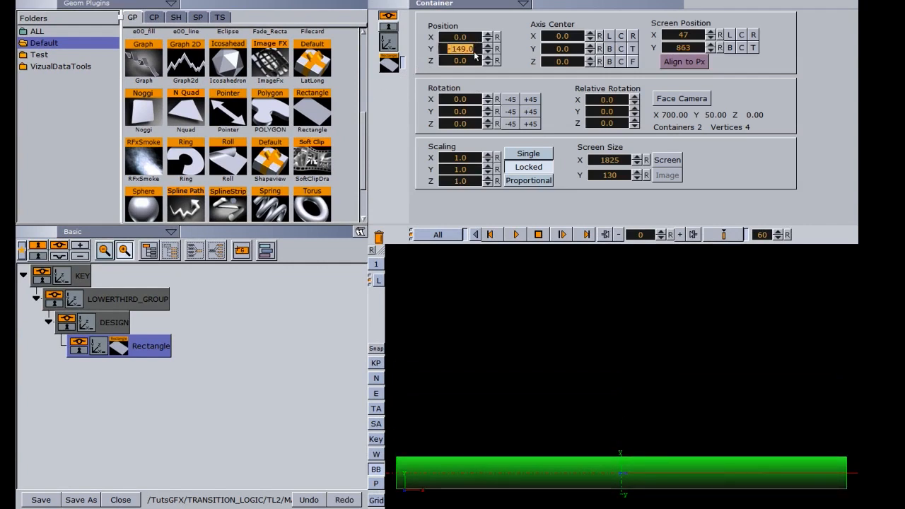
pyautogui.moveTo(473, 51); pyautogui.dragTo(418, 60)
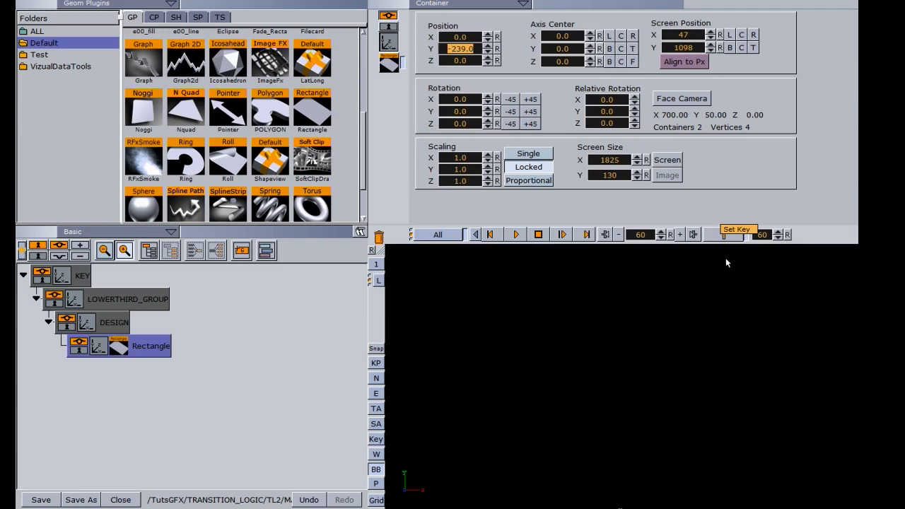
# Step: Keyframe the rectangle at Y -142 on frame 60, and at X 746 on frame 120
pyautogui.moveTo(447, 52); pyautogui.dragTo(504, 47)
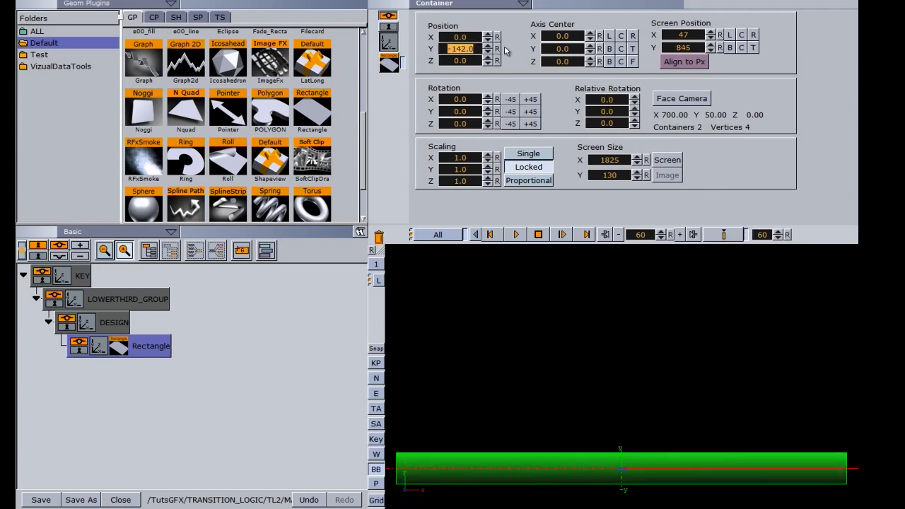
pyautogui.click(716, 234)
pyautogui.moveTo(443, 39); pyautogui.dragTo(461, 38)
pyautogui.click(716, 235)
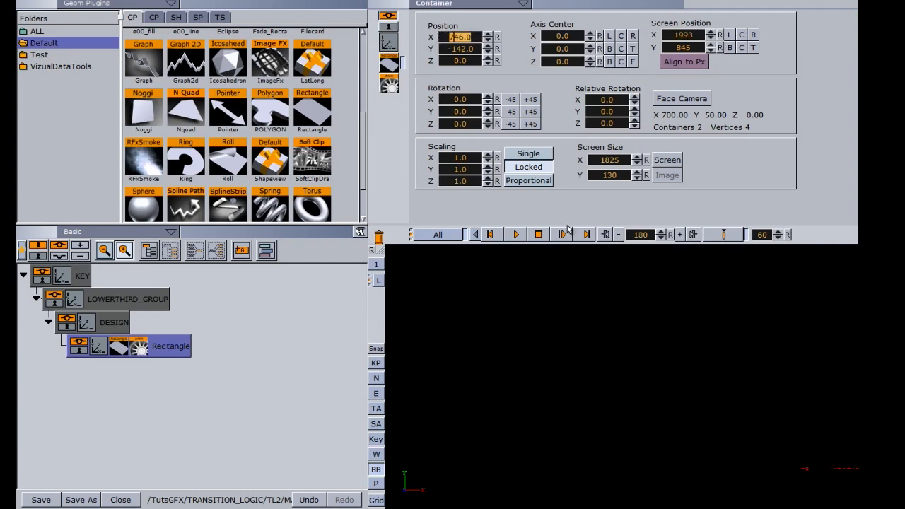
# Step: Play the rectangle's animation and display its motion path in the viewport
pyautogui.click(518, 235)
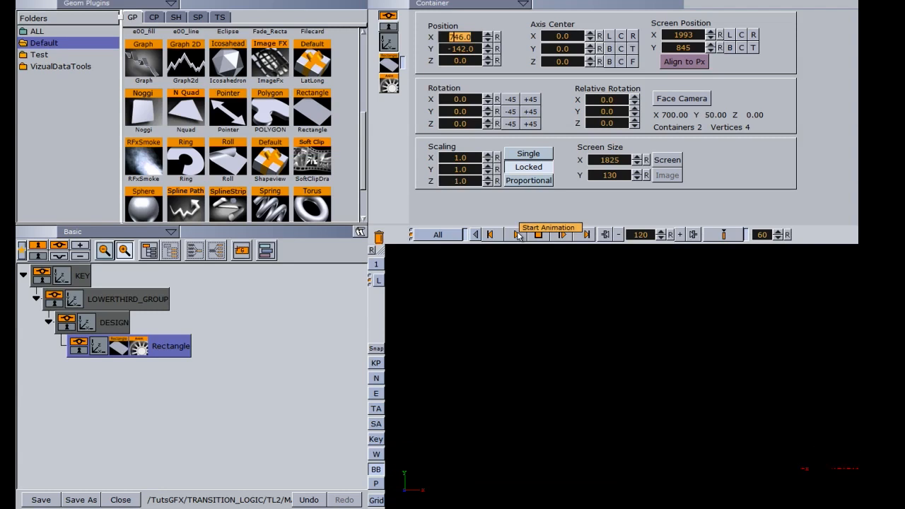
pyautogui.click(517, 235)
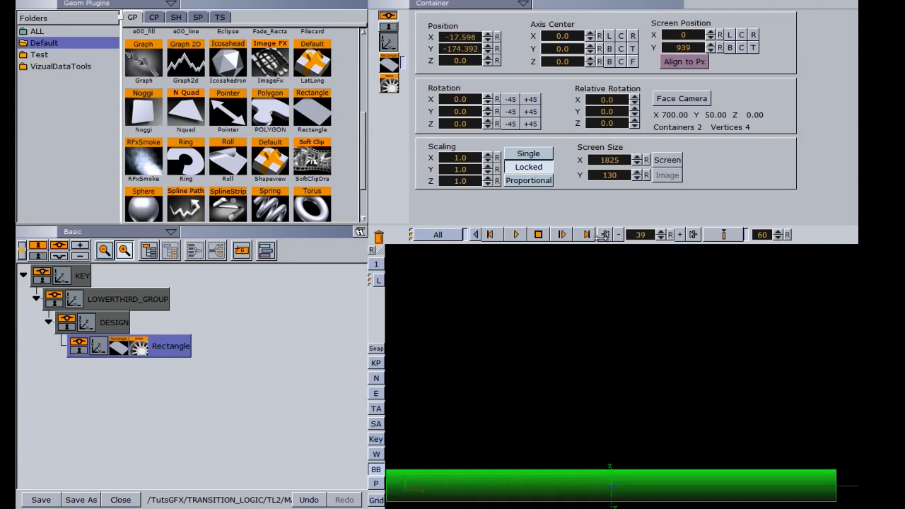
pyautogui.click(381, 471)
pyautogui.click(382, 470)
pyautogui.rightClick(458, 457)
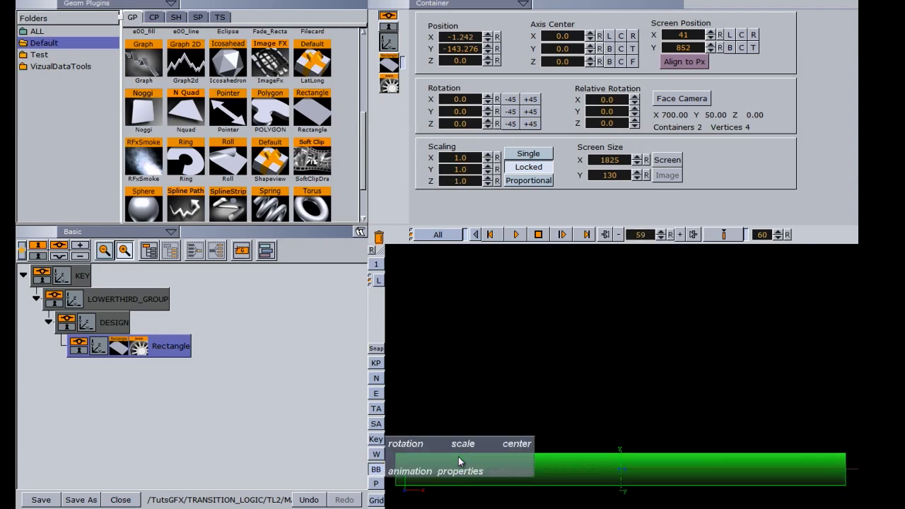
pyautogui.click(412, 472)
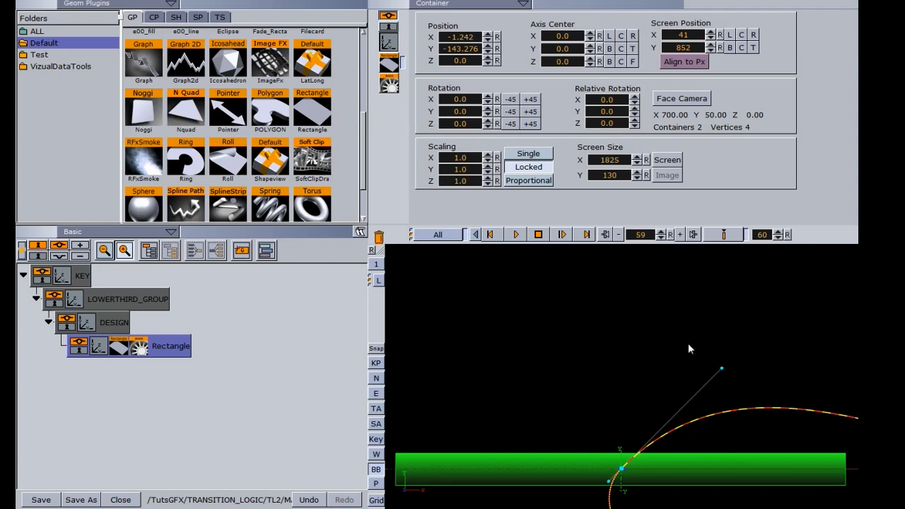
# Step: Make the motion path linear at the rectangle's position keyframes on frames 0, 60 and 120, and play the animation
pyautogui.click(444, 2)
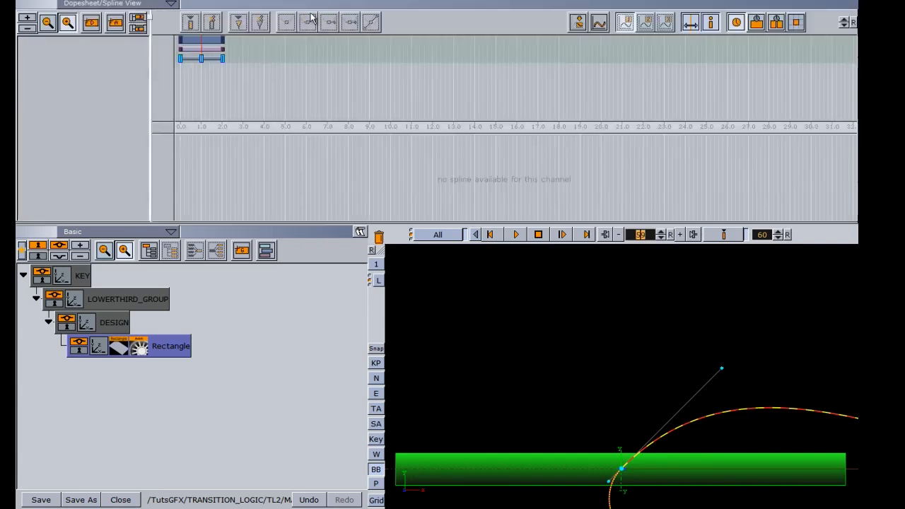
pyautogui.click(181, 60)
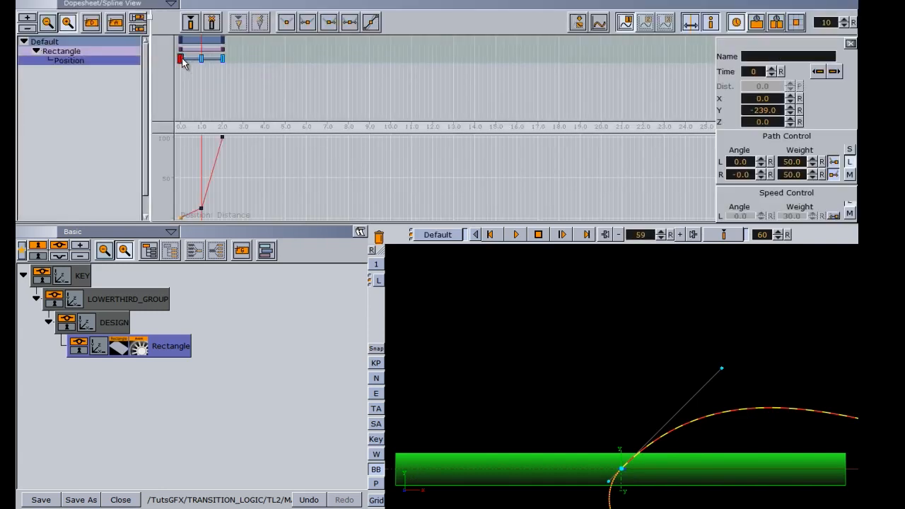
pyautogui.click(835, 162)
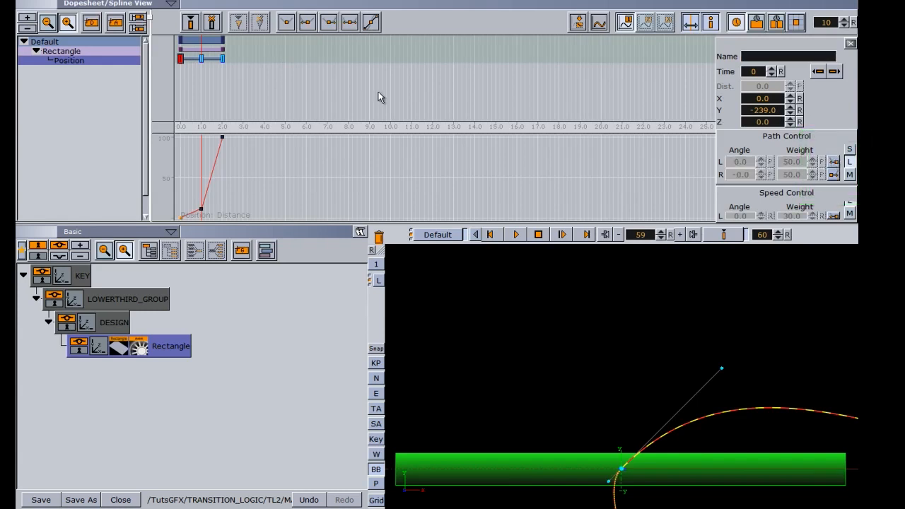
pyautogui.click(202, 58)
pyautogui.click(832, 162)
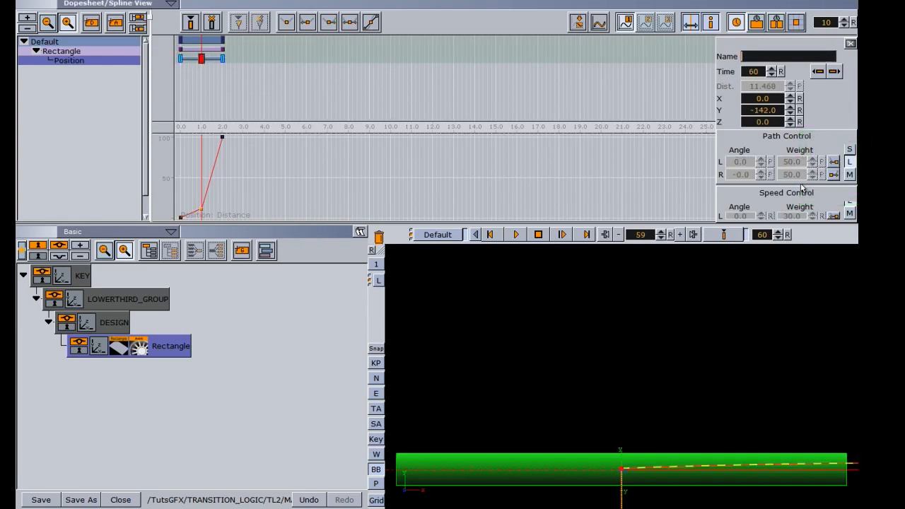
pyautogui.click(222, 59)
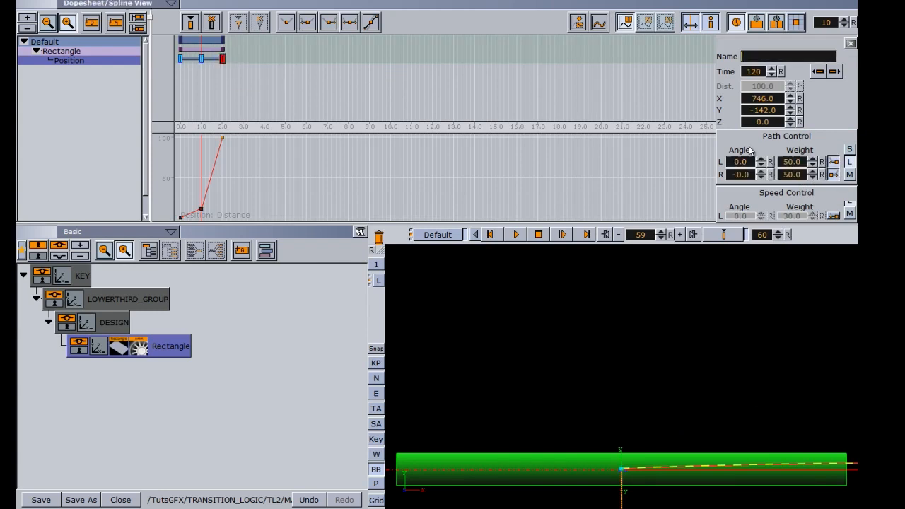
pyautogui.click(835, 162)
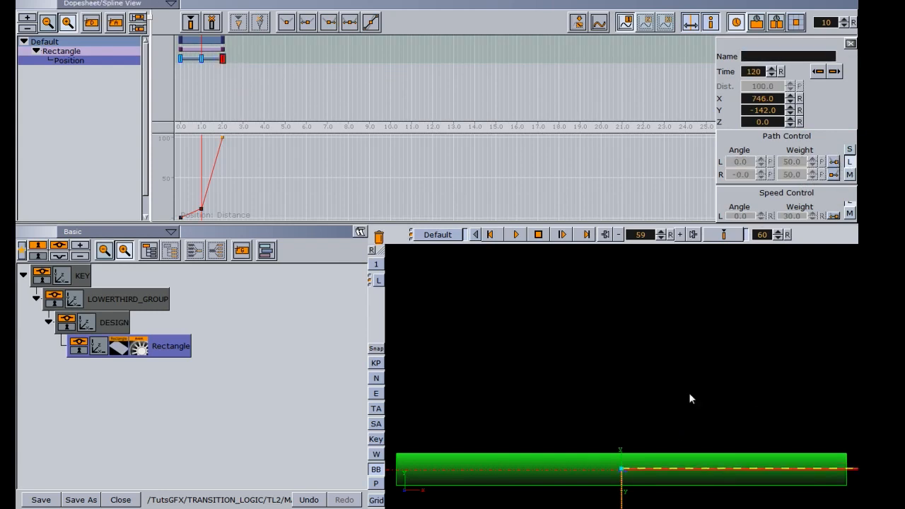
pyautogui.click(515, 235)
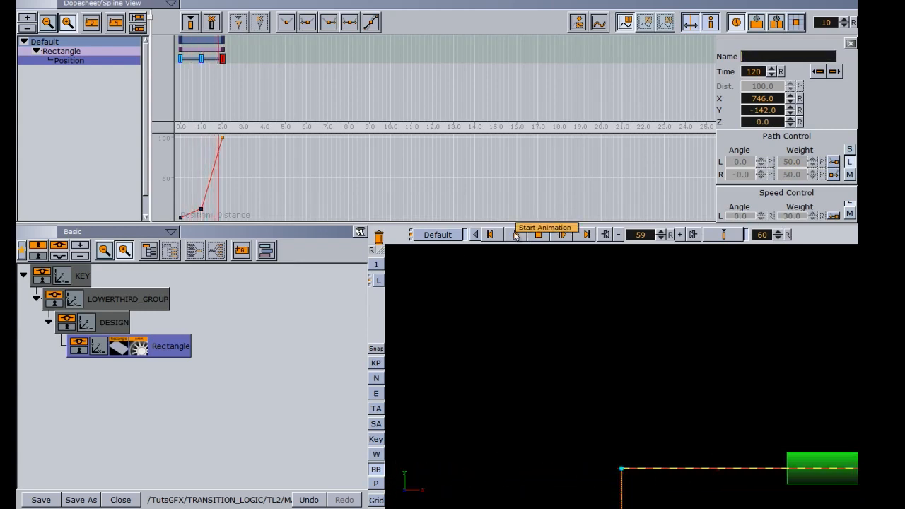
pyautogui.click(671, 234)
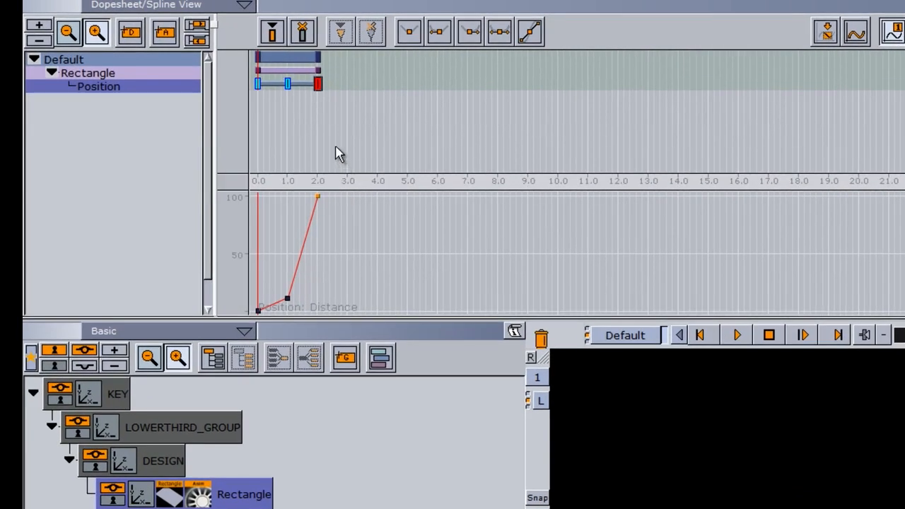
# Step: Rename the Default director as L3
pyautogui.click(81, 62)
pyautogui.rightClick(81, 62)
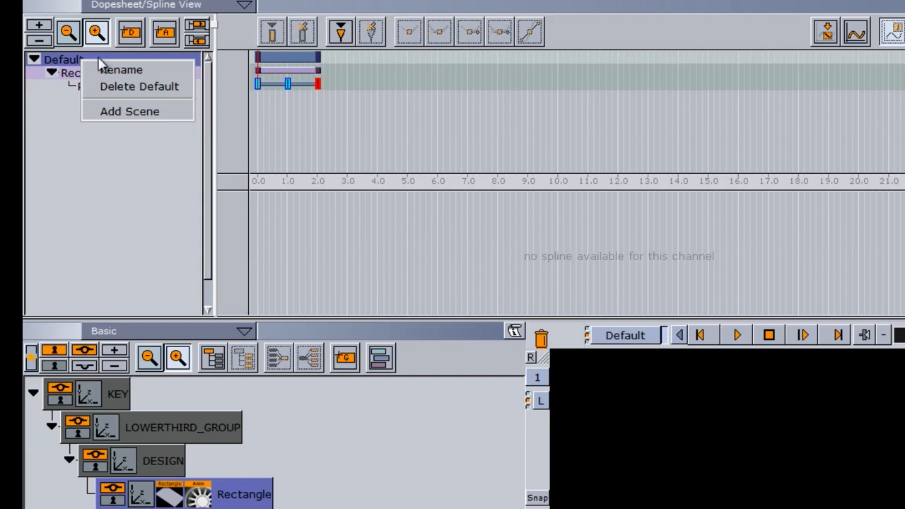
pyautogui.click(104, 70)
pyautogui.write('L')
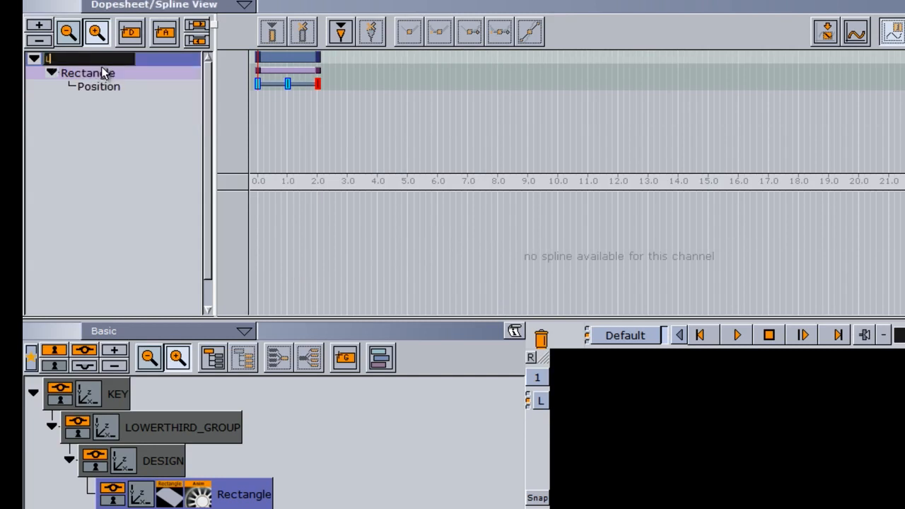
pyautogui.write('3')
pyautogui.press('Return')
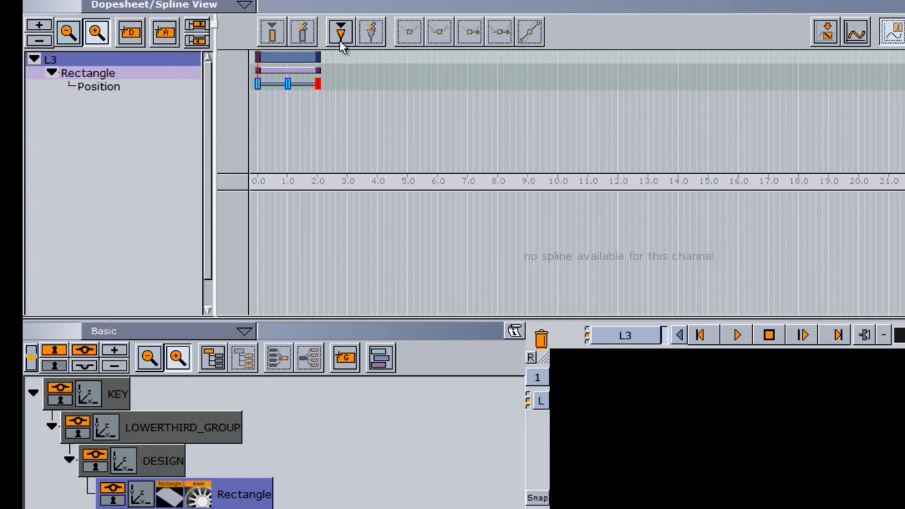
# Step: Add stop events to the L3 director at frames 0, 60 and 120, naming the one at frame 120 O
pyautogui.click(258, 62)
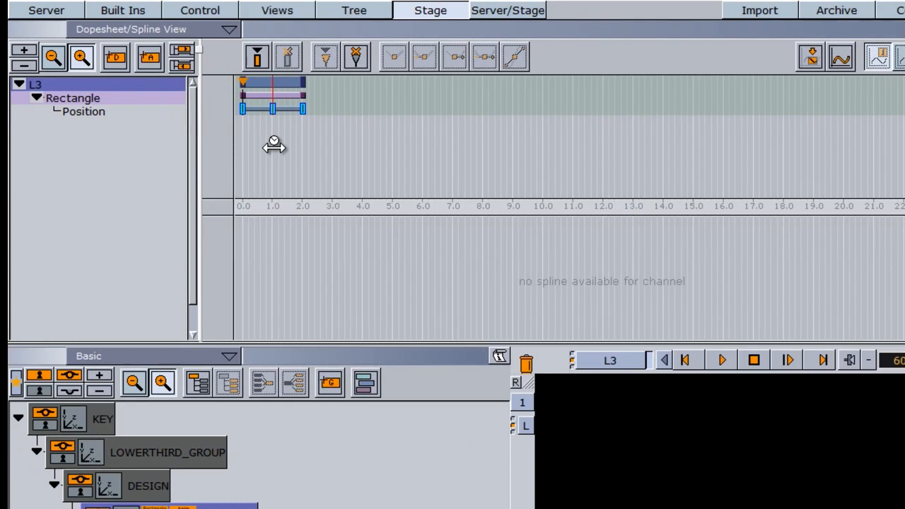
pyautogui.click(124, 85)
pyautogui.click(272, 83)
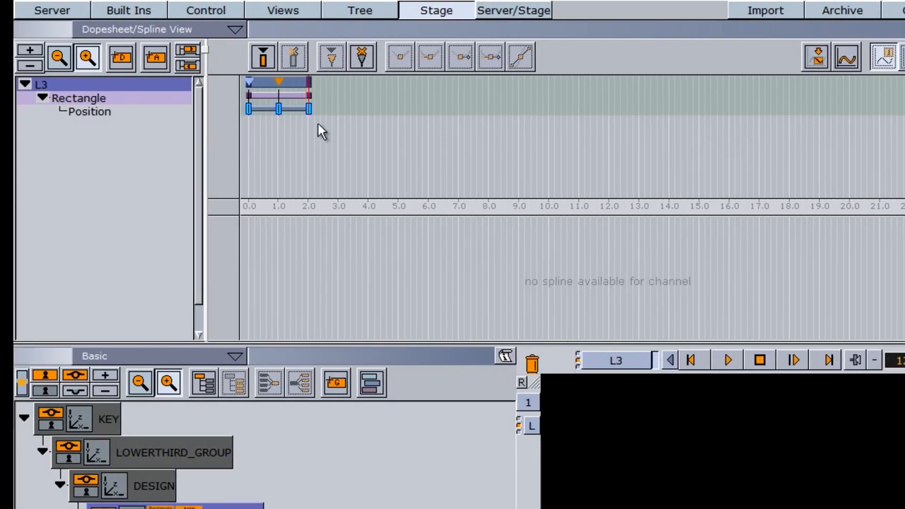
pyautogui.click(189, 84)
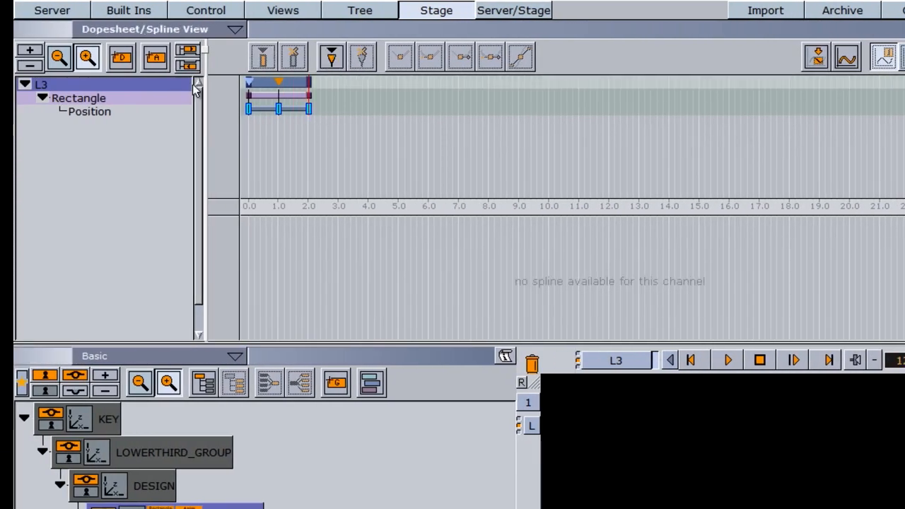
pyautogui.click(328, 57)
pyautogui.click(136, 84)
pyautogui.click(737, 106)
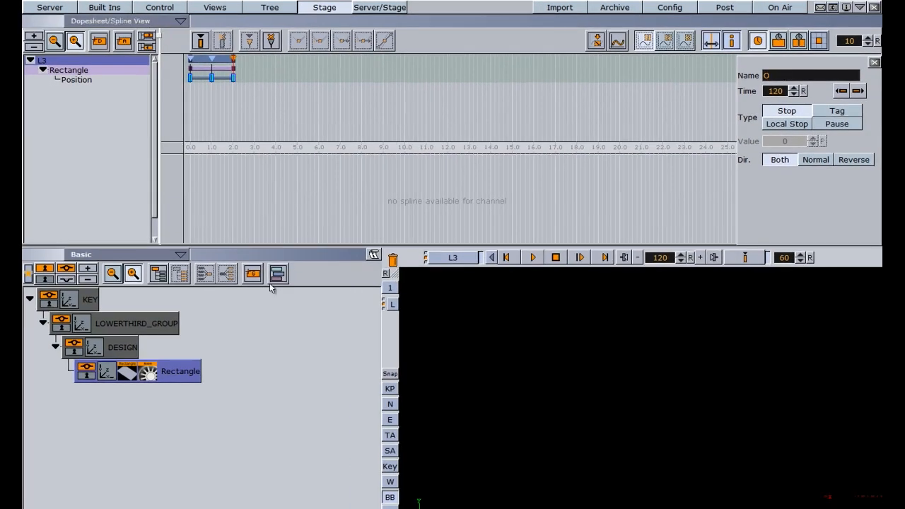
# Step: Add a new group inside LOWERTHIRD_GROUP above DESIGN and rename it L3
pyautogui.moveTo(252, 274); pyautogui.dragTo(193, 325)
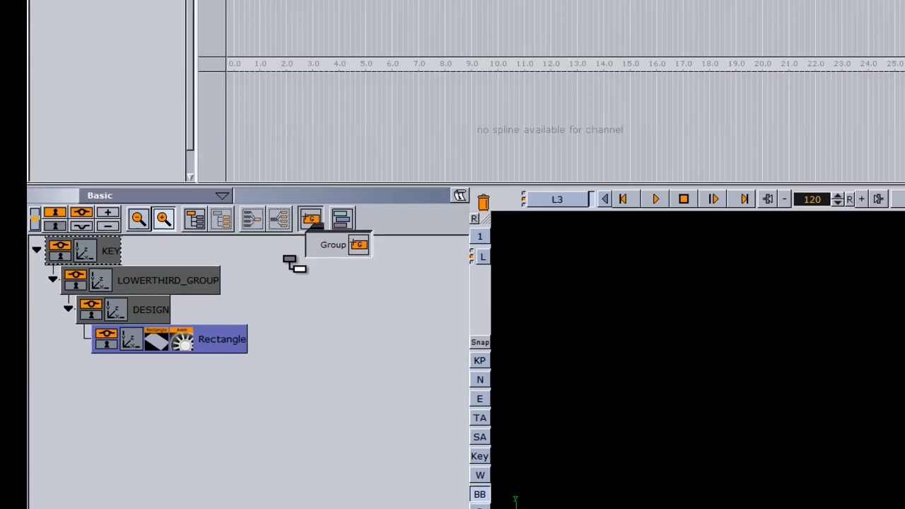
pyautogui.moveTo(299, 207); pyautogui.dragTo(306, 205)
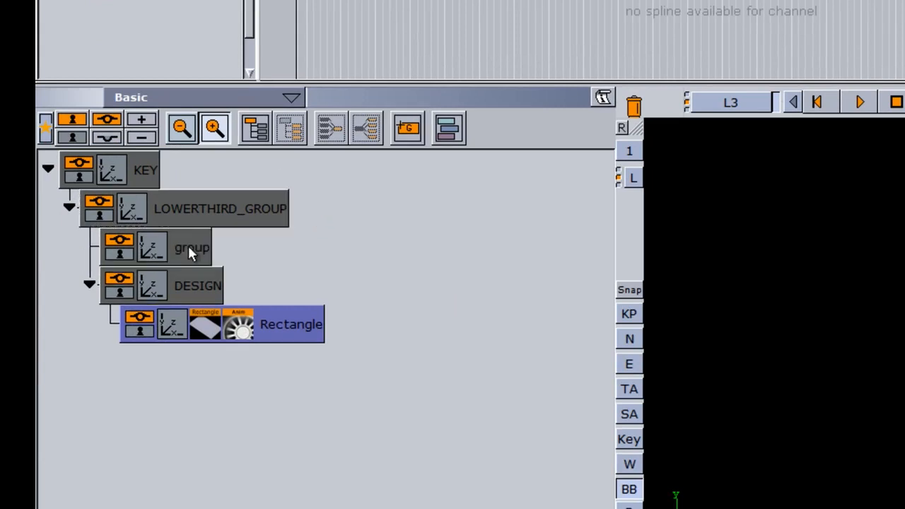
pyautogui.doubleClick(188, 247)
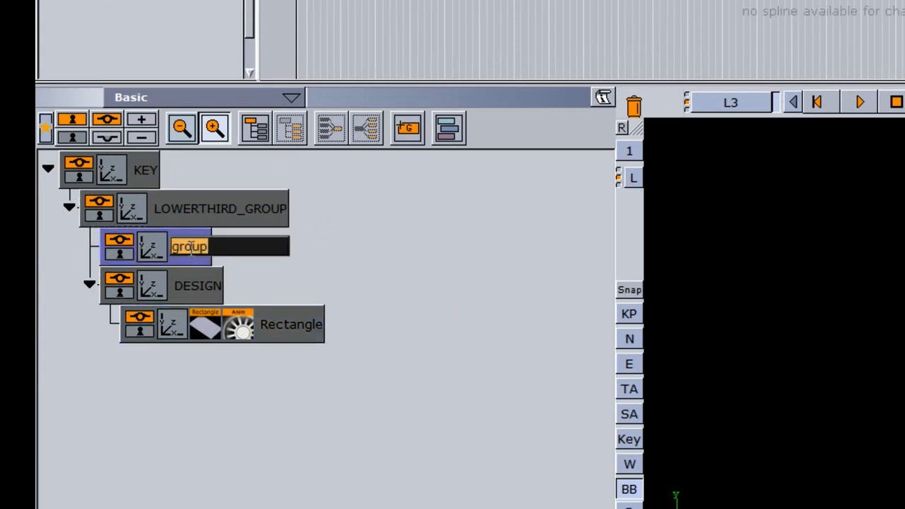
pyautogui.write('L3')
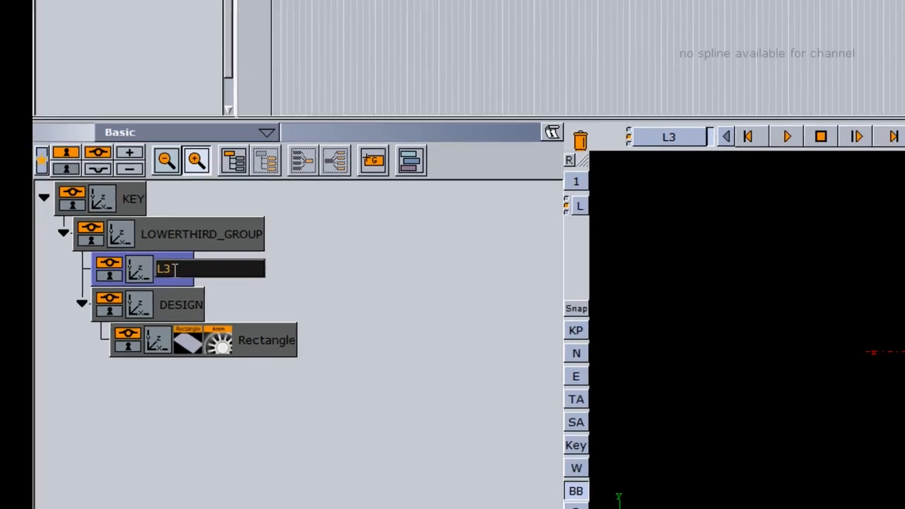
pyautogui.press('Return')
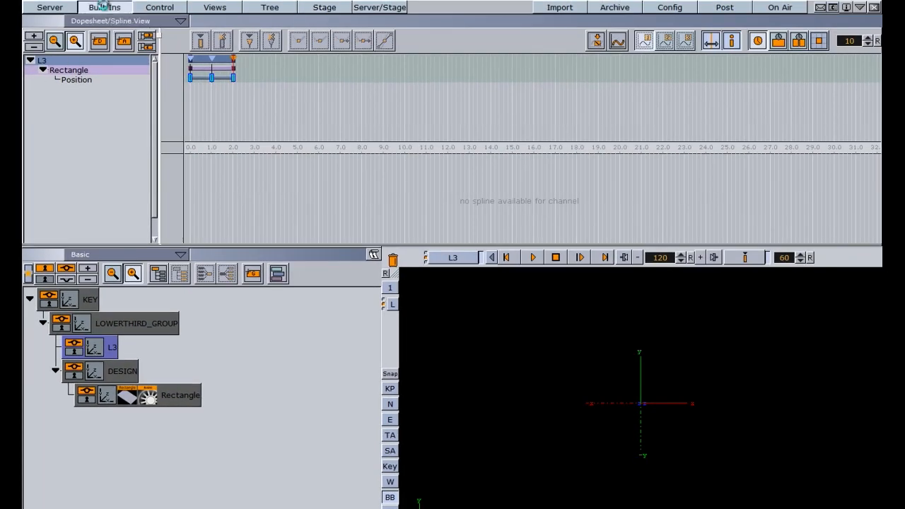
# Step: Apply the Toggle container plugin to the L3 container and generate its default keyframes
pyautogui.click(104, 7)
pyautogui.click(164, 36)
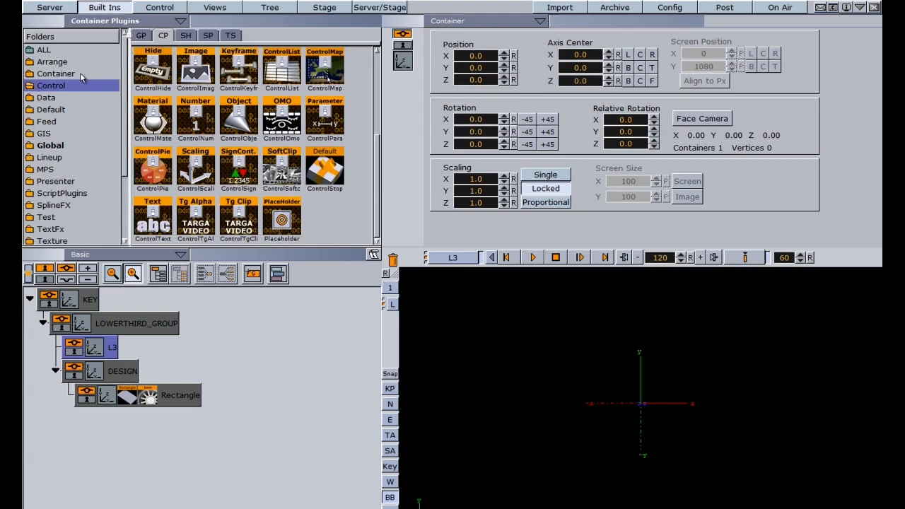
pyautogui.click(50, 75)
pyautogui.moveTo(287, 126); pyautogui.dragTo(112, 348)
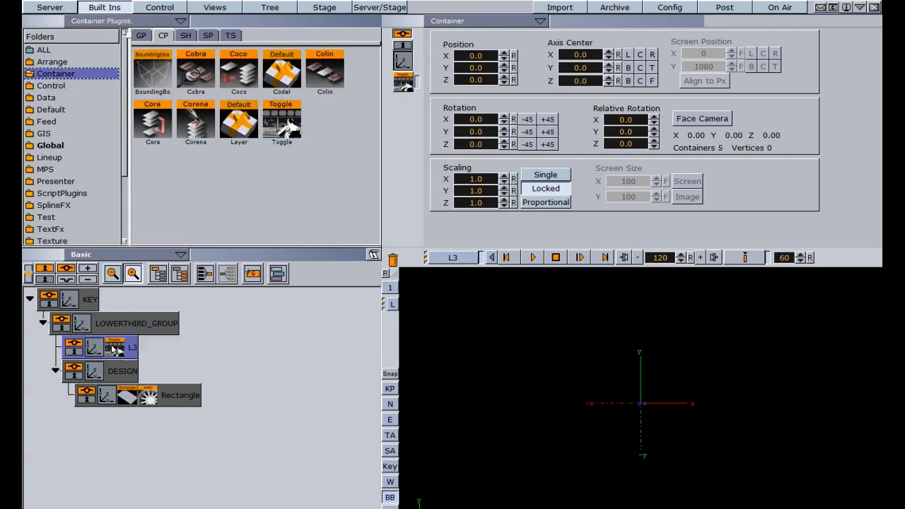
pyautogui.click(114, 347)
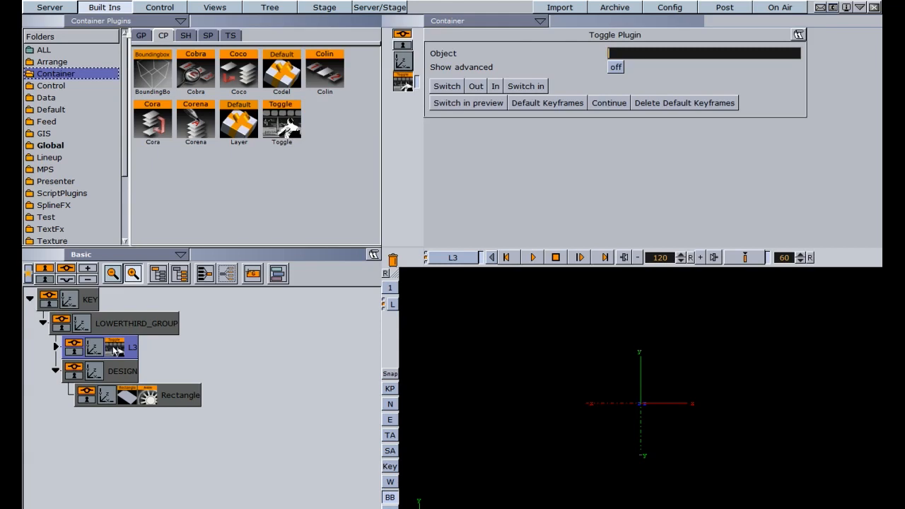
pyautogui.click(531, 105)
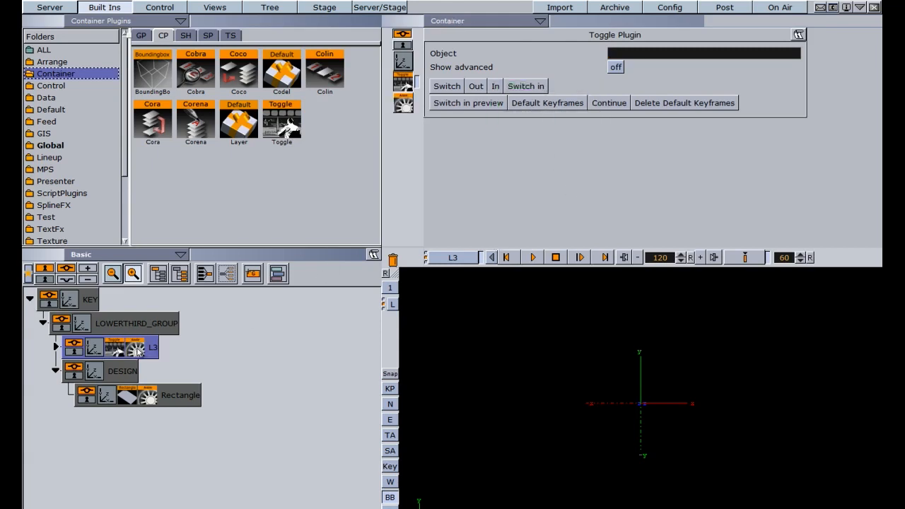
# Step: Examine the Toggle keyframes and the generated directors on the stage
pyautogui.click(325, 7)
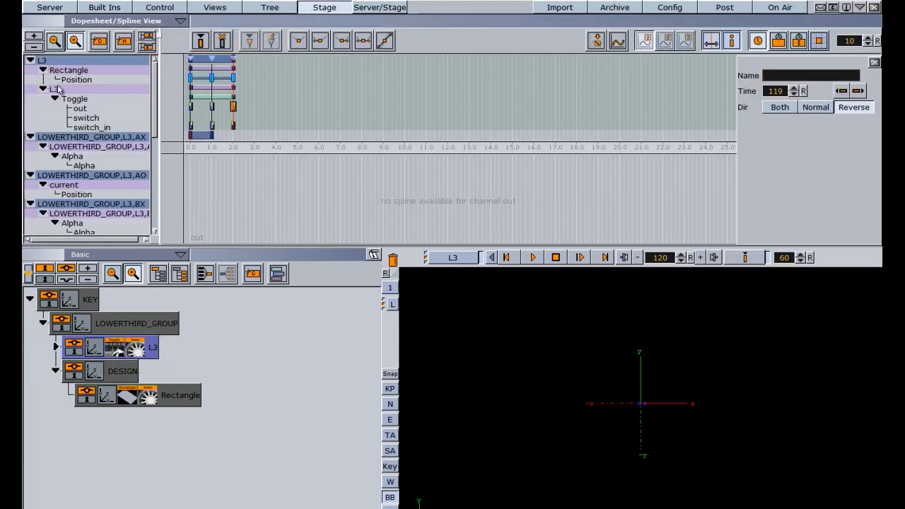
pyautogui.scroll(-5, 156, 126)
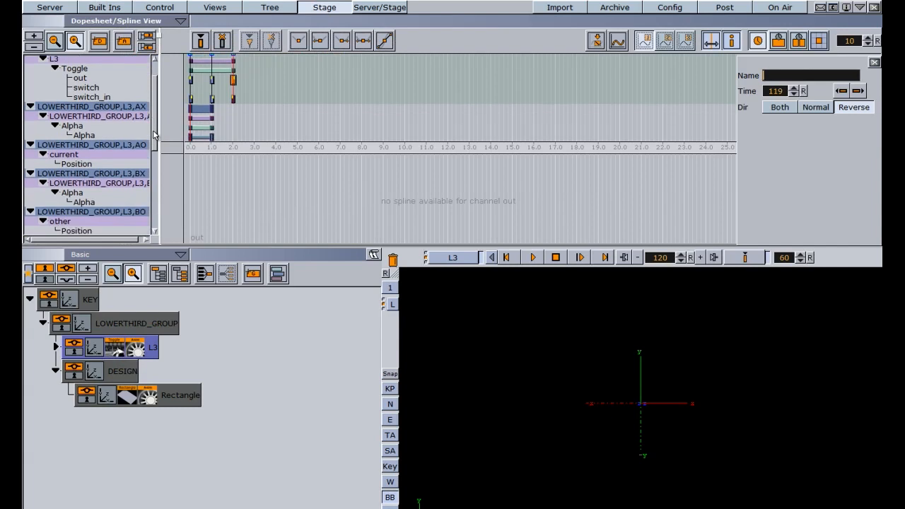
pyautogui.scroll(5, 162, 73)
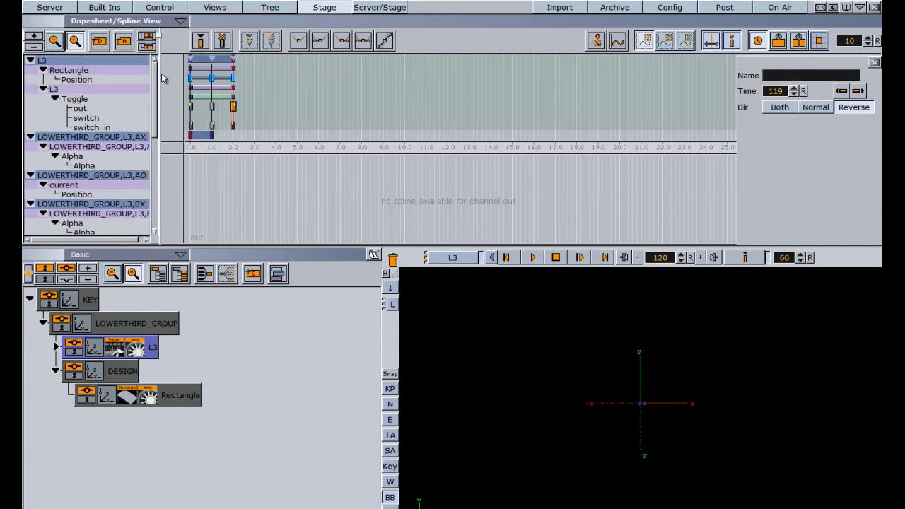
# Step: Capture a 1920 x 1080 RGB snapshot of the rectangle at frame 61 as image L3 in the TL2 folder
pyautogui.click(48, 8)
pyautogui.click(104, 7)
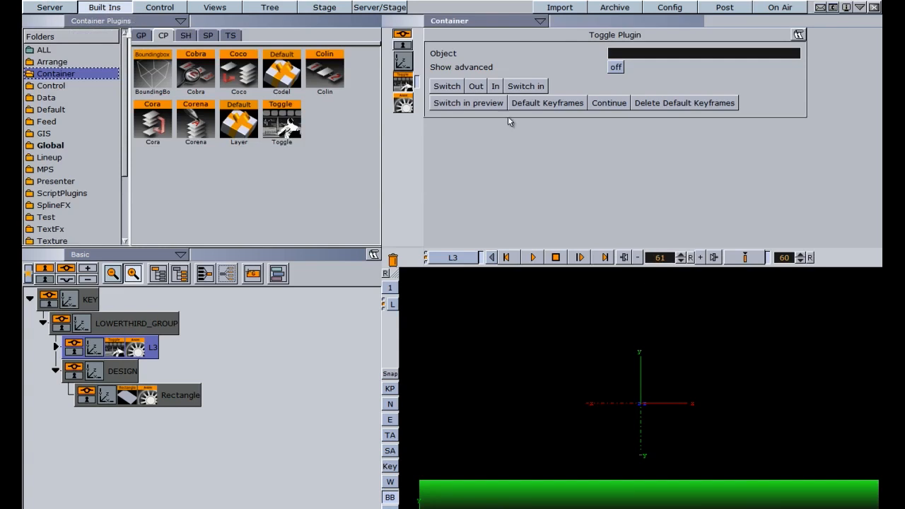
pyautogui.click(51, 8)
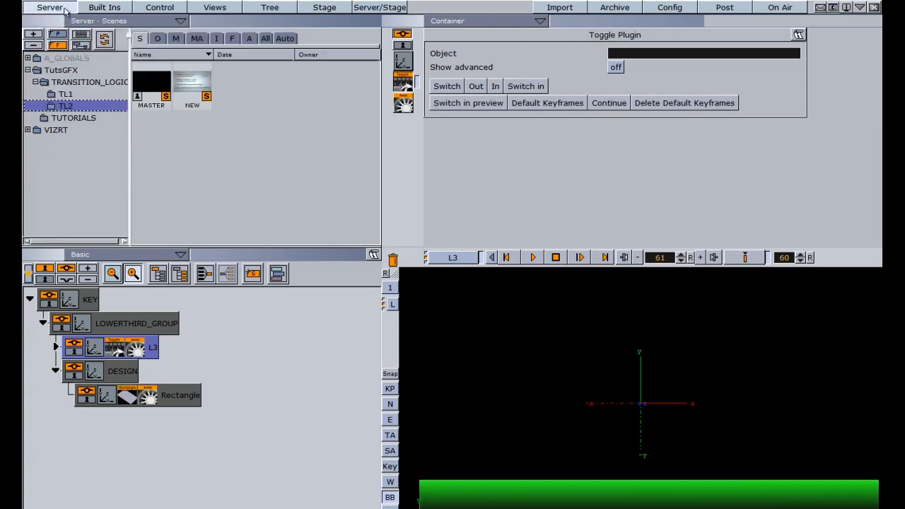
pyautogui.click(219, 38)
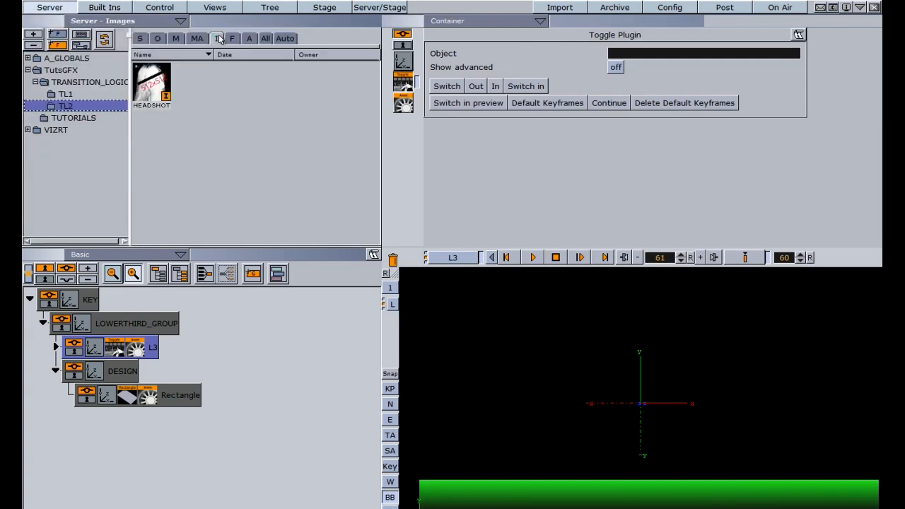
pyautogui.click(390, 374)
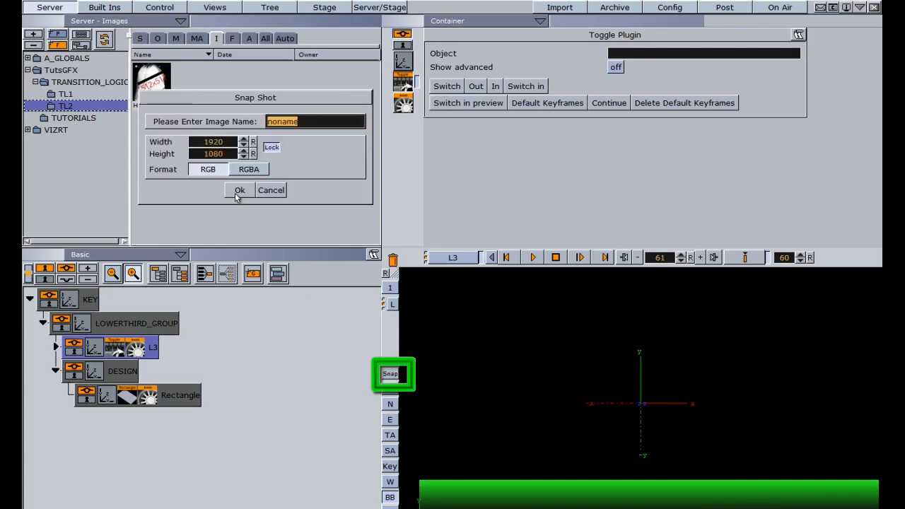
pyautogui.write('L3')
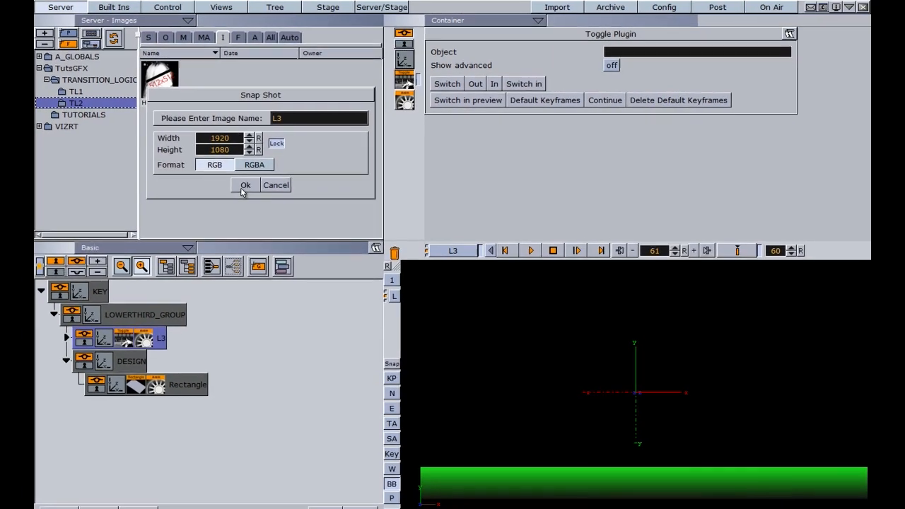
pyautogui.click(244, 186)
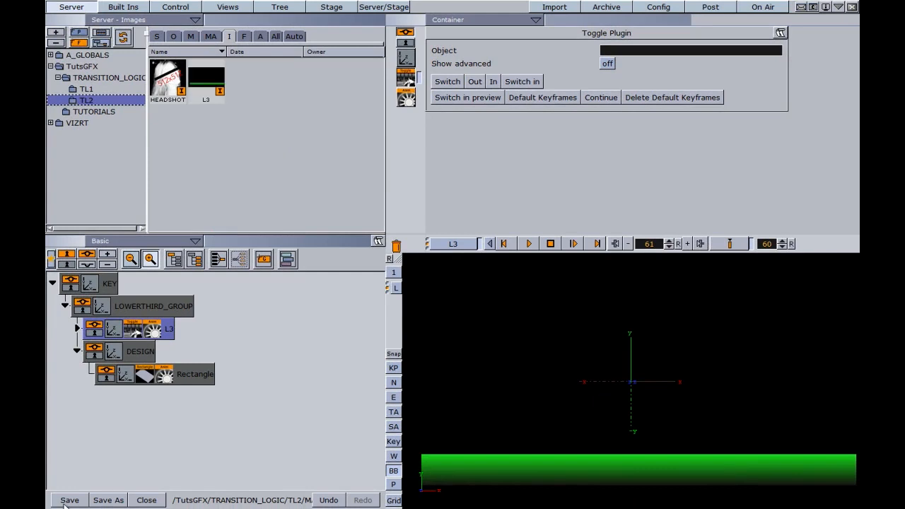
# Step: Create a new scene named L3_CALLUP in the TL2 folder and open it
pyautogui.click(158, 36)
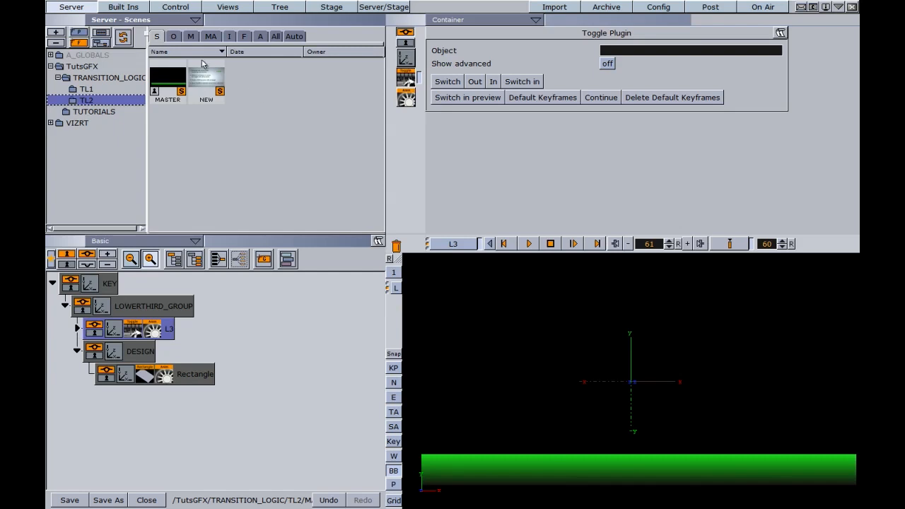
pyautogui.rightClick(246, 86)
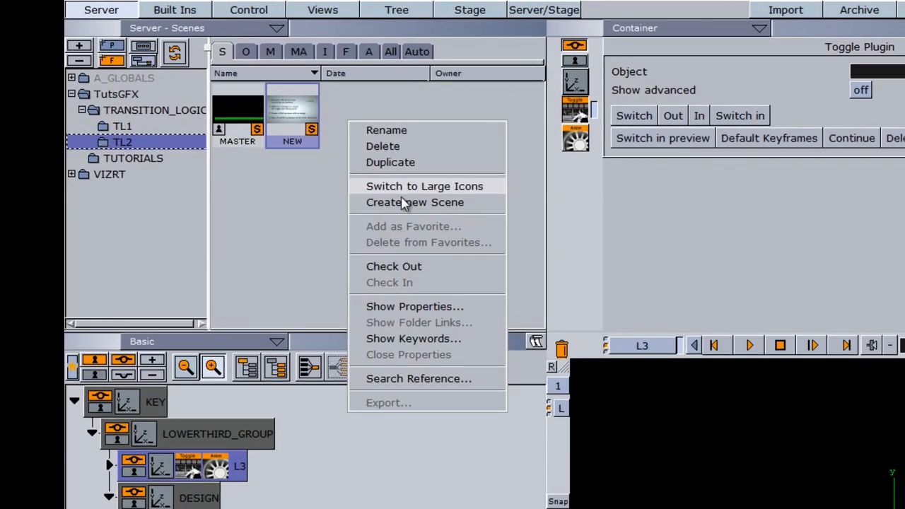
pyautogui.click(286, 143)
pyautogui.write('L3_CALL')
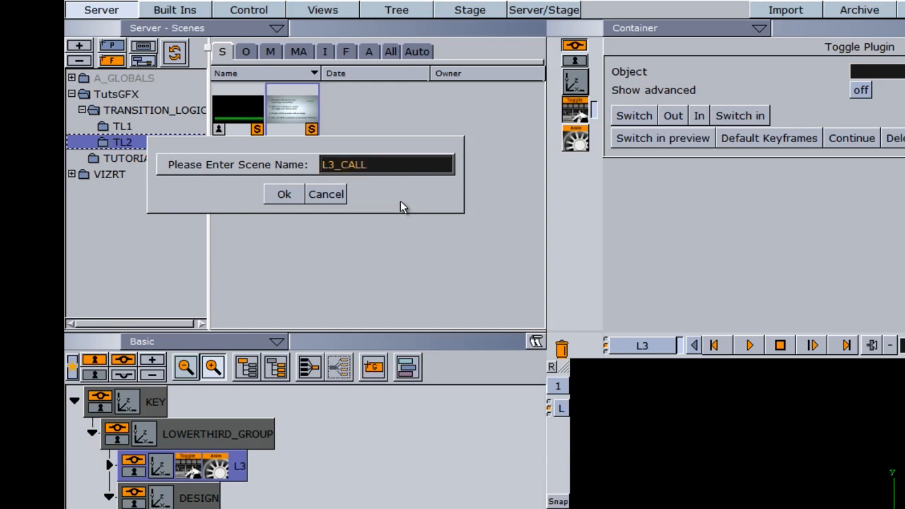
pyautogui.write('UP')
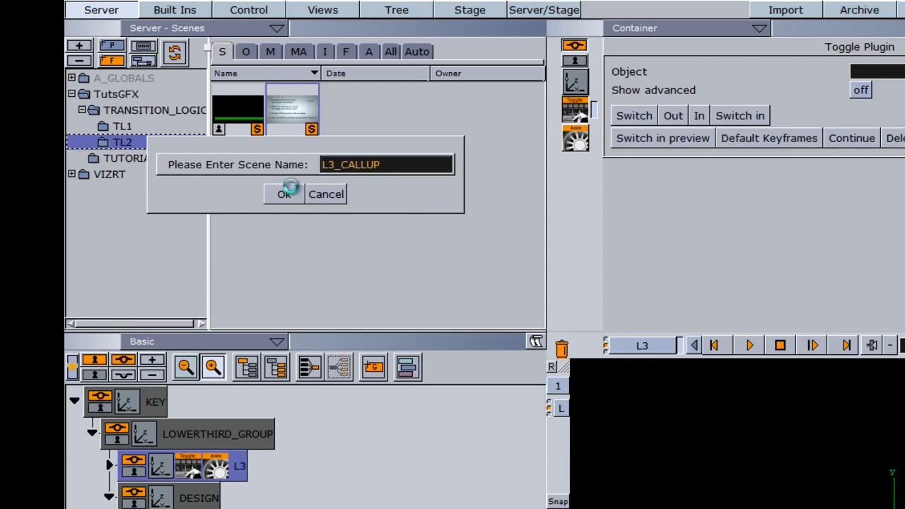
pyautogui.click(287, 194)
pyautogui.doubleClick(237, 114)
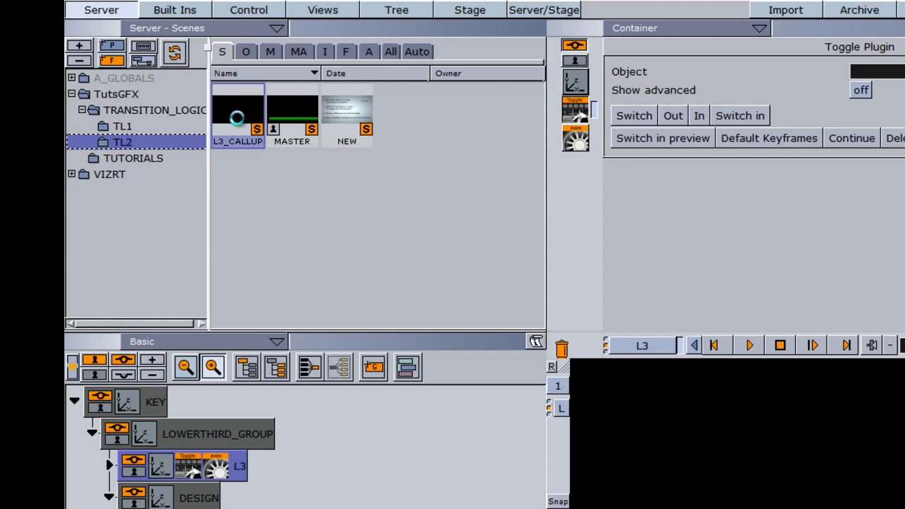
# Step: Add a group to the L3_CALLUP scene and place a Gill-Sans-MT-Bold text container inside it
pyautogui.moveTo(372, 376); pyautogui.dragTo(202, 467)
pyautogui.click(169, 407)
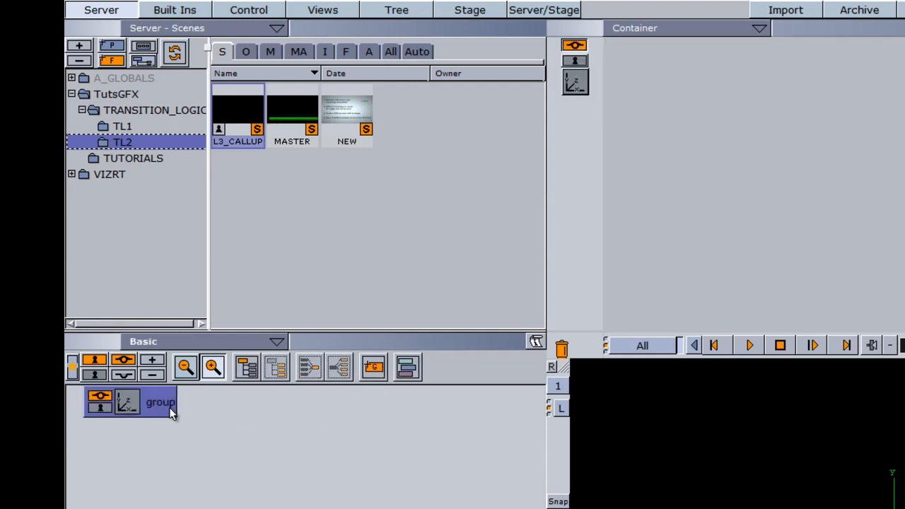
pyautogui.click(345, 51)
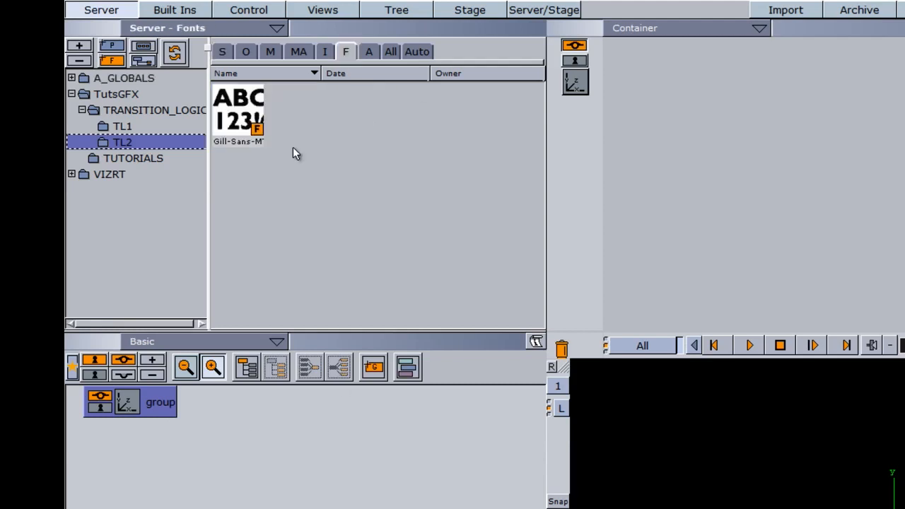
pyautogui.moveTo(241, 117); pyautogui.dragTo(220, 409)
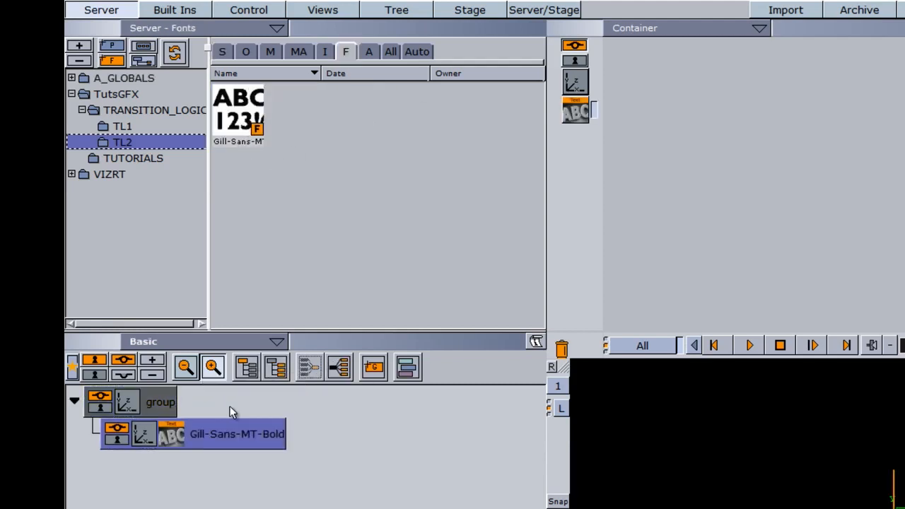
# Step: Set the L3 snapshot as the scene's background image in the global scene settings
pyautogui.click(746, 28)
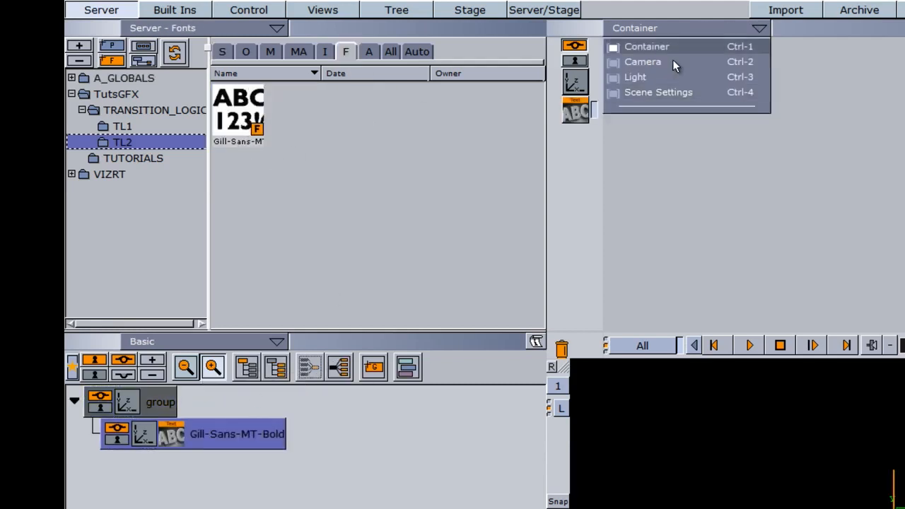
pyautogui.click(659, 93)
pyautogui.click(324, 51)
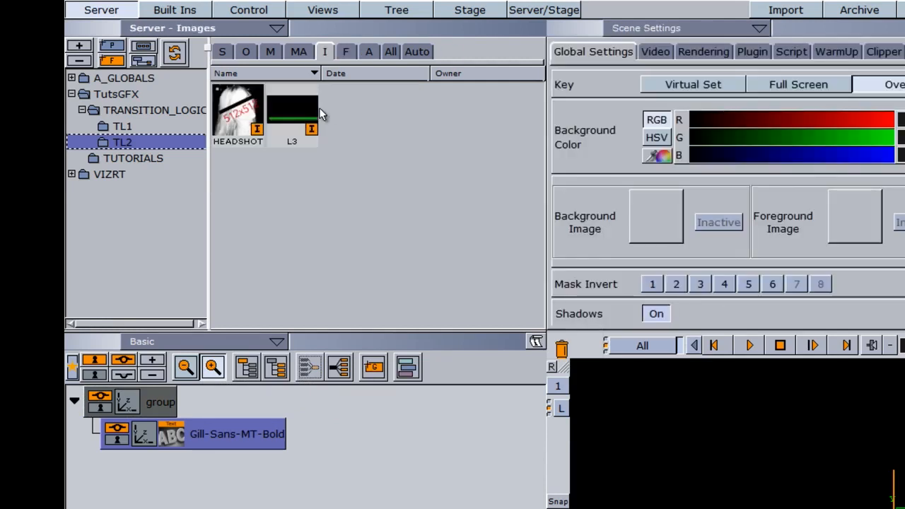
pyautogui.moveTo(497, 171); pyautogui.dragTo(663, 226)
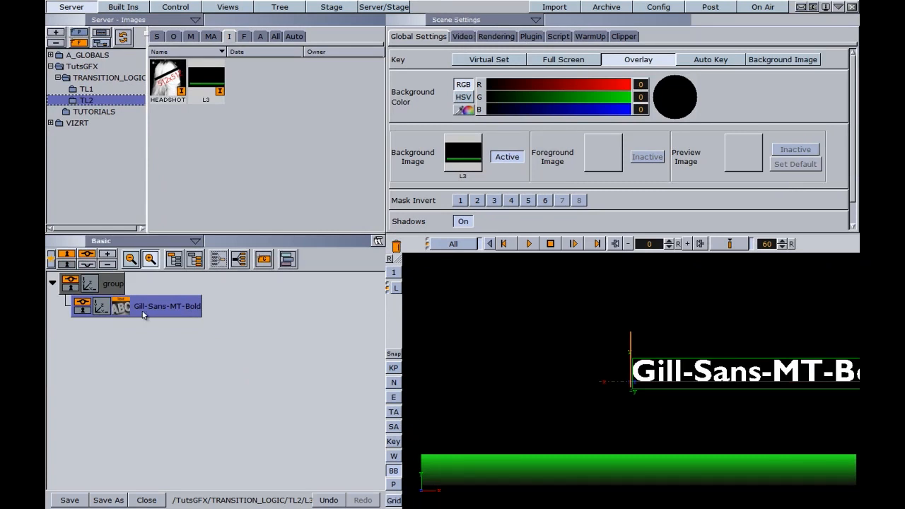
# Step: Move the text container onto the green lower-third bar at position X -262, Y -159
pyautogui.click(100, 309)
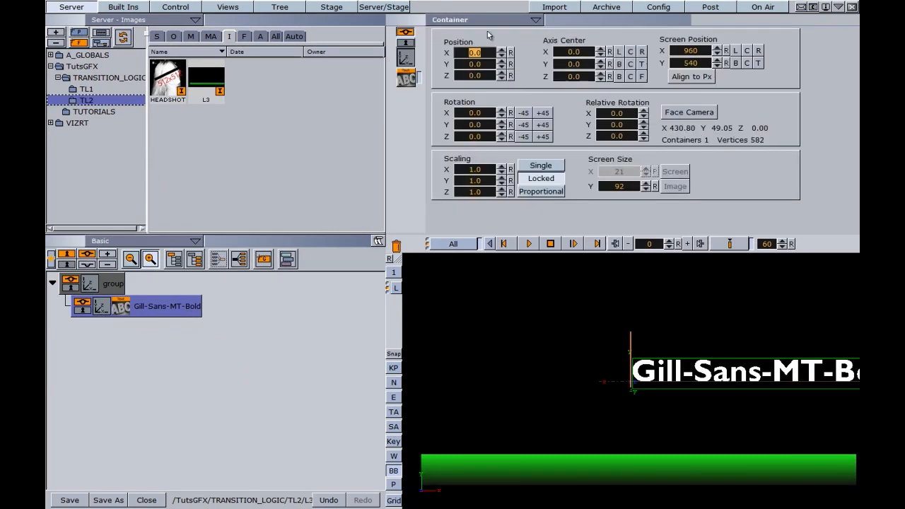
pyautogui.moveTo(476, 52); pyautogui.dragTo(376, 80)
pyautogui.moveTo(473, 64); pyautogui.dragTo(376, 93)
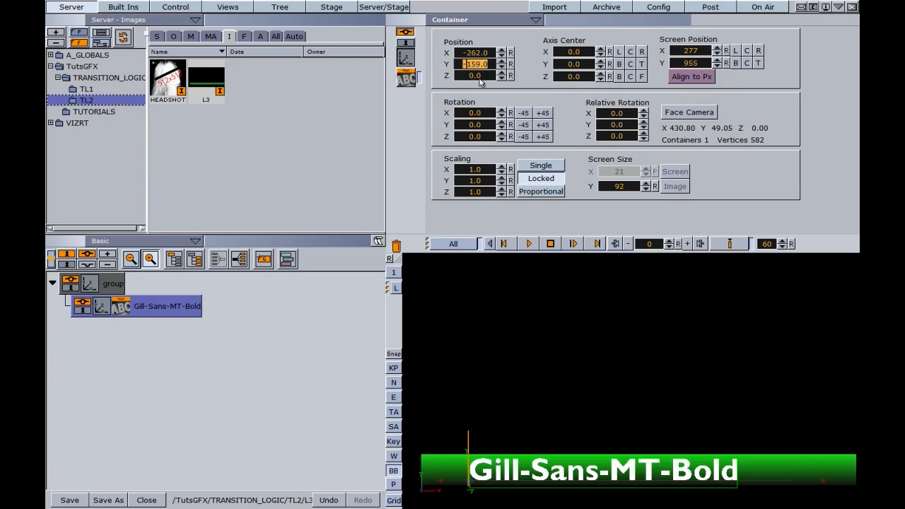
# Step: Set the text container's Z position to 2.0 and apply the TFxScale text effect to it
pyautogui.click(501, 73)
pyautogui.click(501, 73)
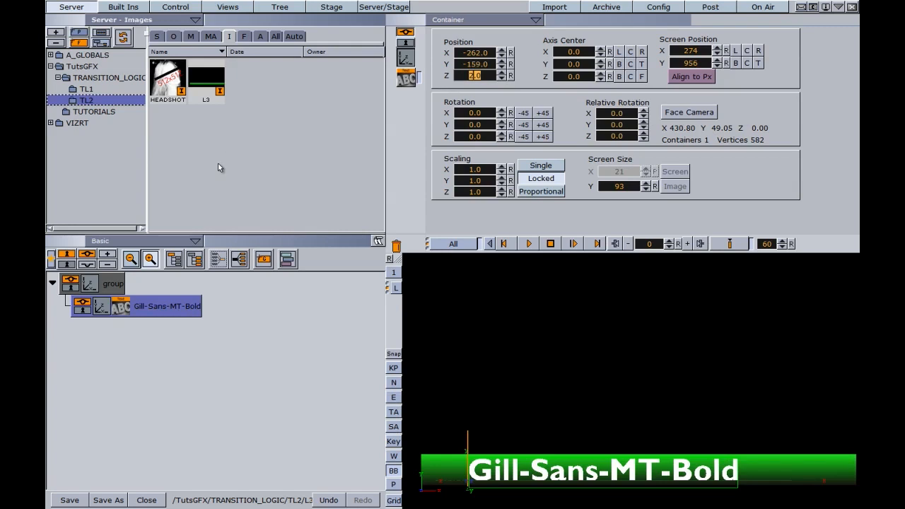
pyautogui.click(121, 9)
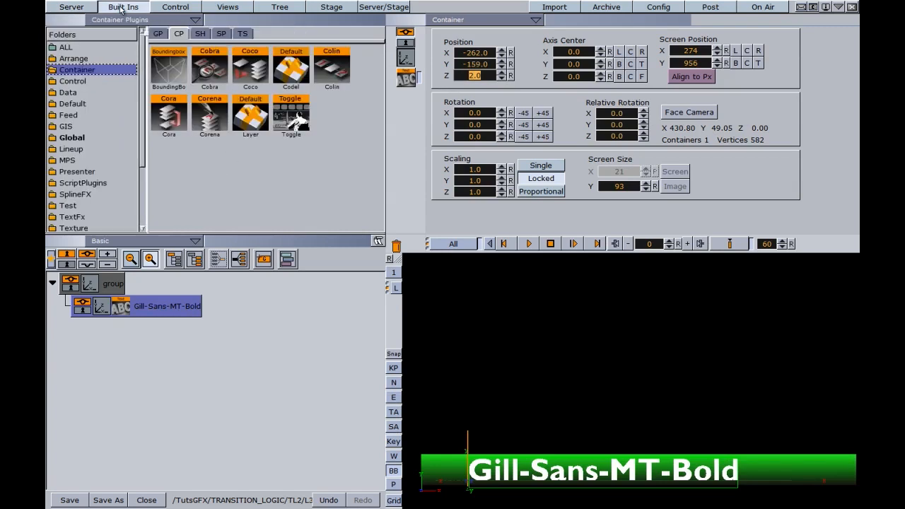
pyautogui.moveTo(144, 67); pyautogui.dragTo(138, 145)
pyautogui.click(82, 138)
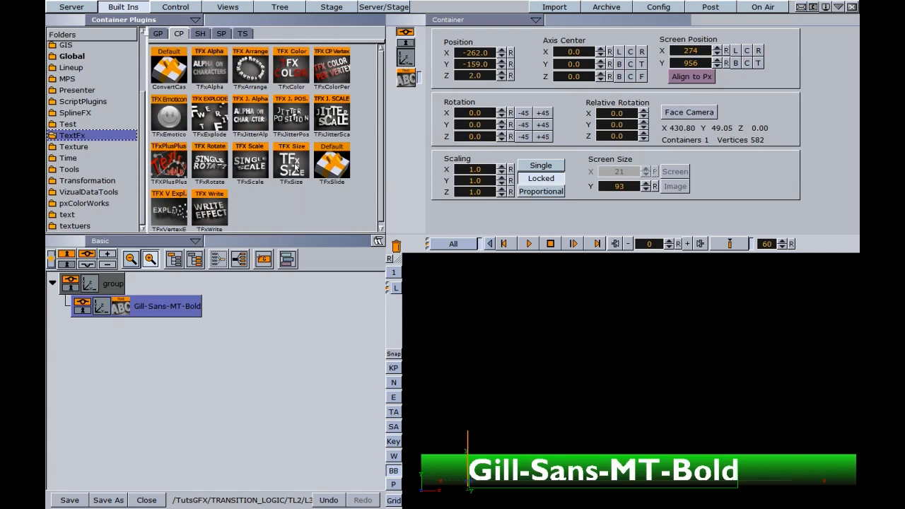
pyautogui.moveTo(251, 163); pyautogui.dragTo(164, 309)
pyautogui.click(141, 307)
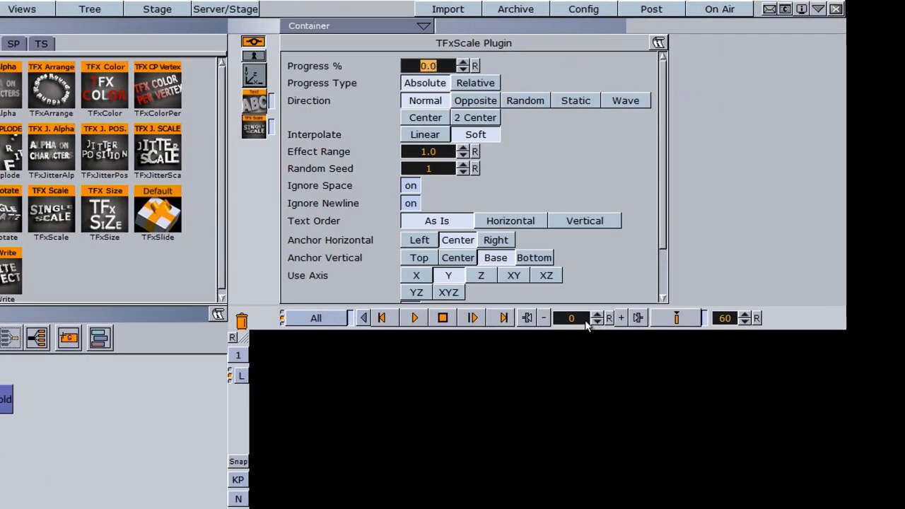
# Step: Keyframe the TFxScale progress from 0 at frame 0 to 100 at frame 60 and play the animation
pyautogui.click(668, 319)
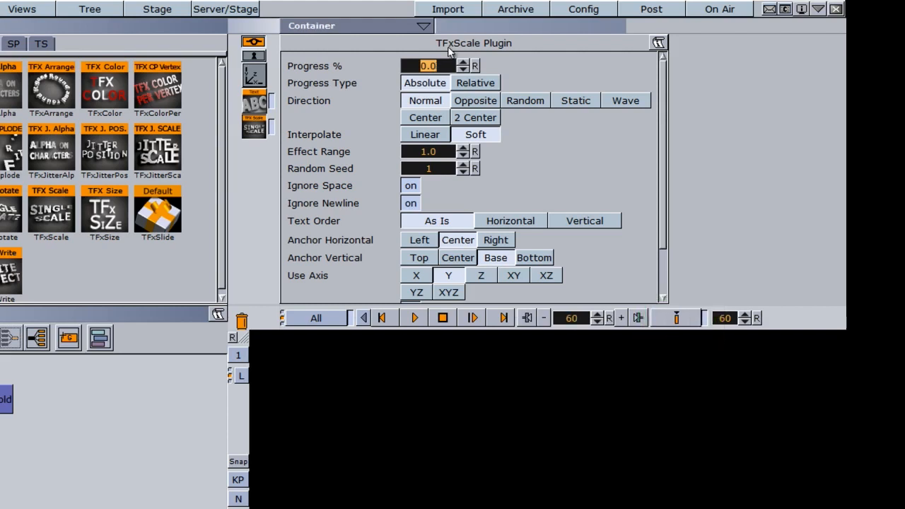
pyautogui.write('100')
pyautogui.press('Return')
pyautogui.click(660, 319)
pyautogui.click(660, 323)
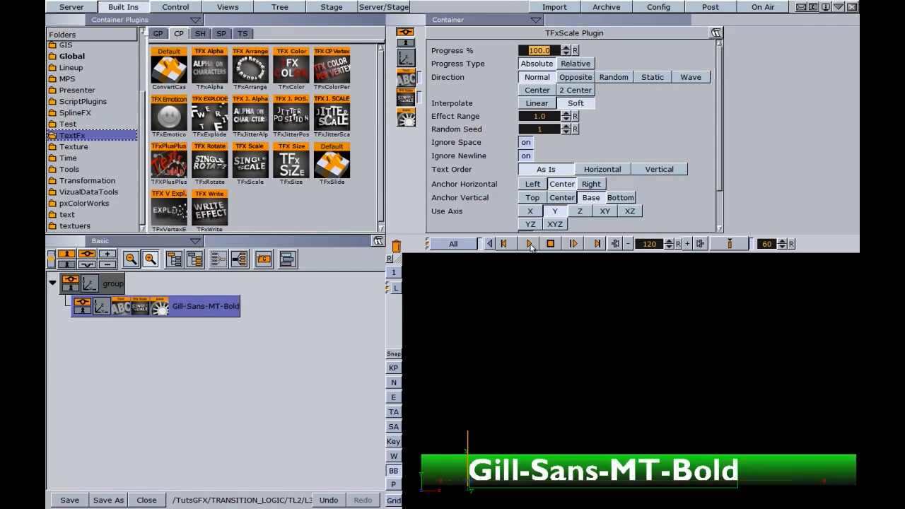
pyautogui.click(416, 319)
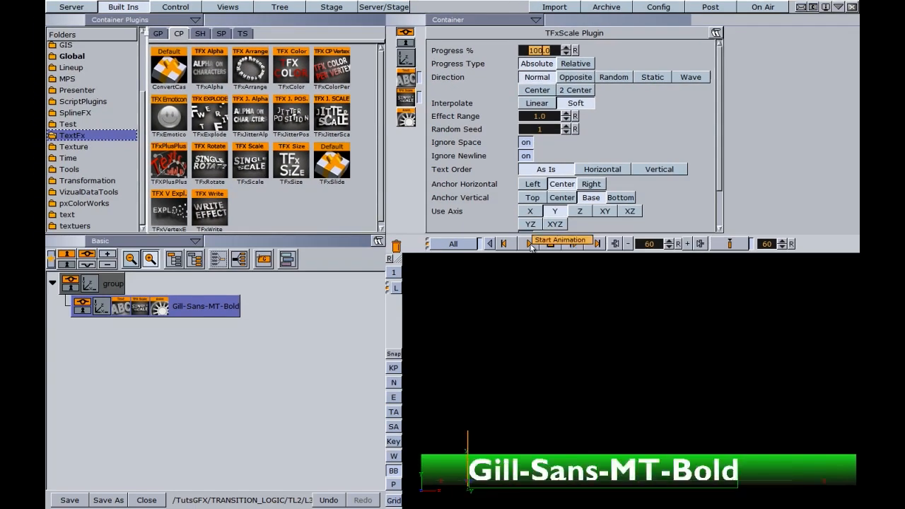
# Step: Add the ControlText plugin to the Gill-Sans-MT-Bold text container
pyautogui.click(84, 7)
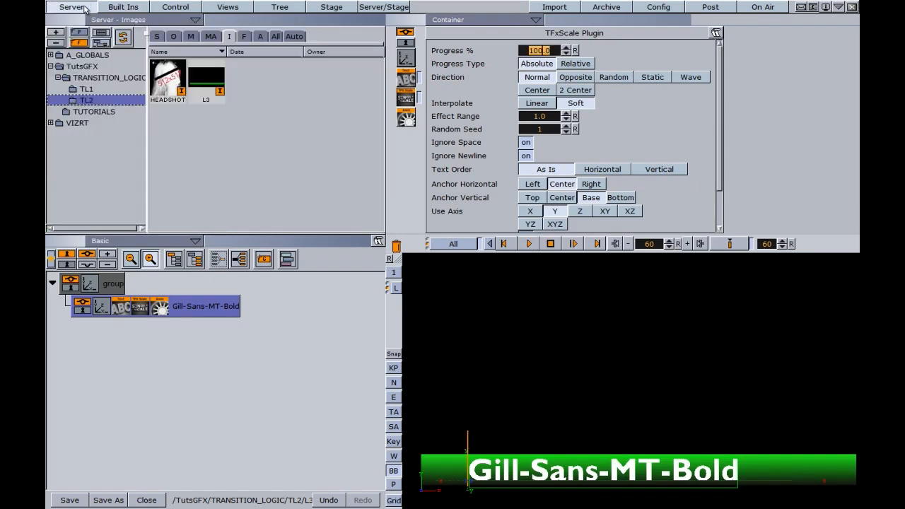
pyautogui.click(121, 7)
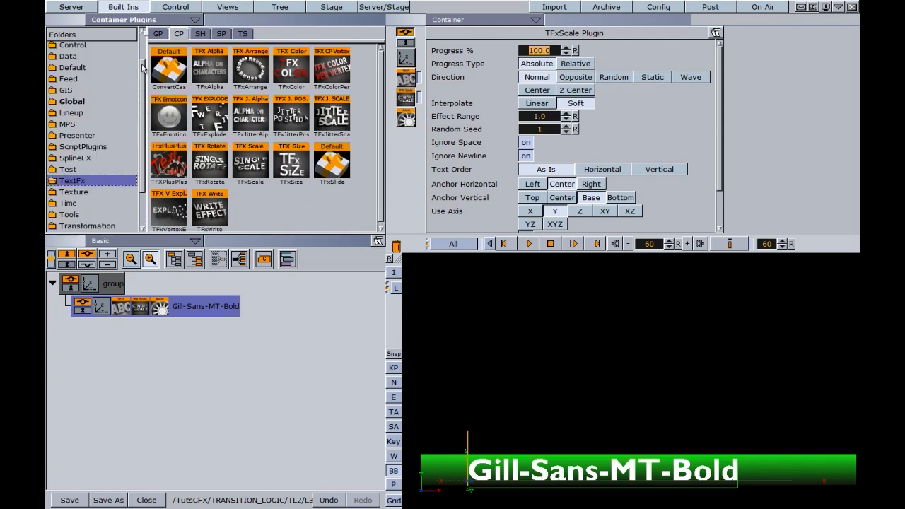
pyautogui.scroll(3, 78, 70)
pyautogui.click(72, 77)
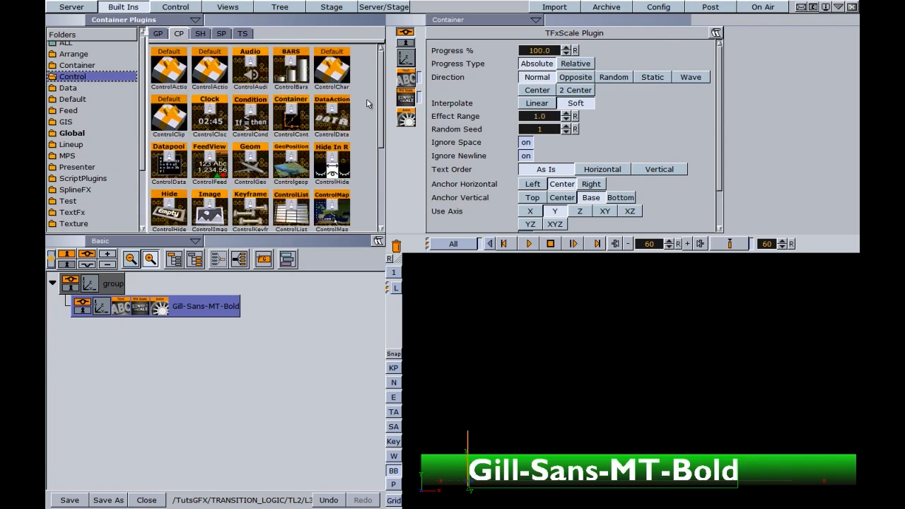
pyautogui.moveTo(176, 186); pyautogui.dragTo(187, 311)
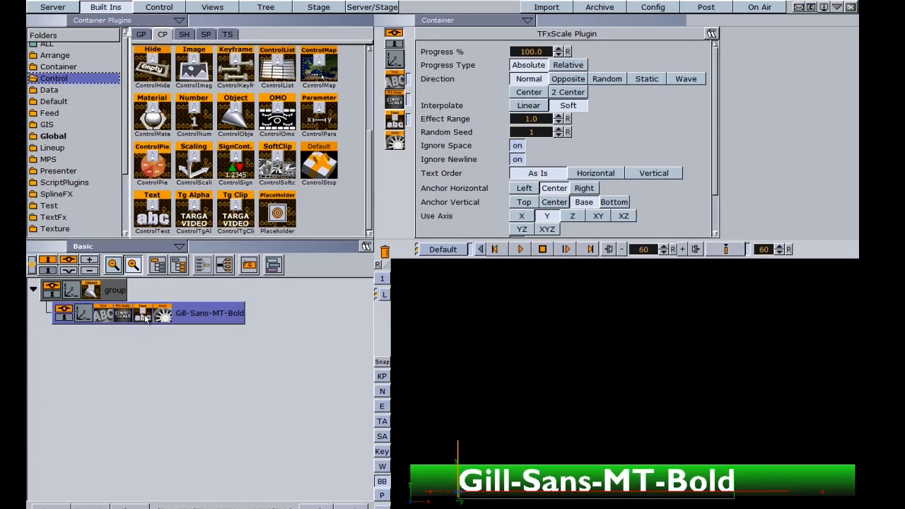
# Step: Set the ControlText plugin's description to LOWERTHIRD
pyautogui.click(159, 307)
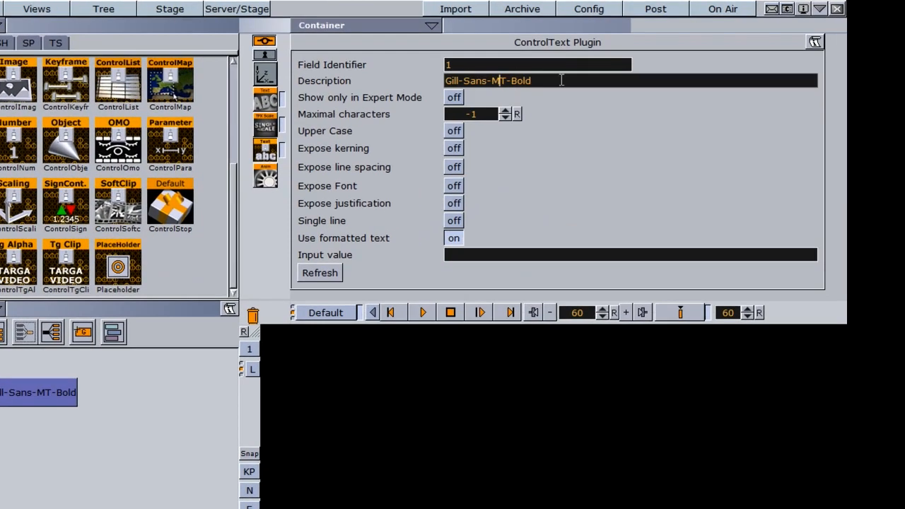
pyautogui.moveTo(562, 80); pyautogui.dragTo(366, 63)
pyautogui.write('LOWER')
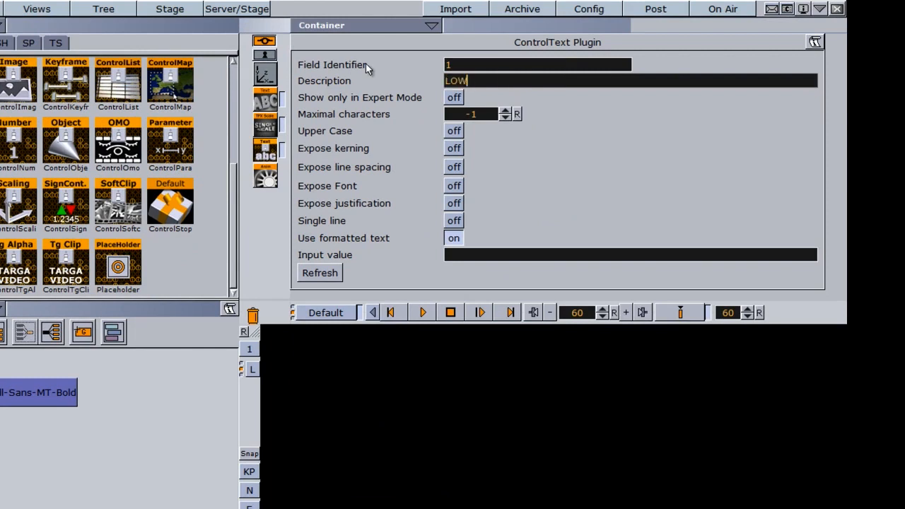
pyautogui.write('THIRD')
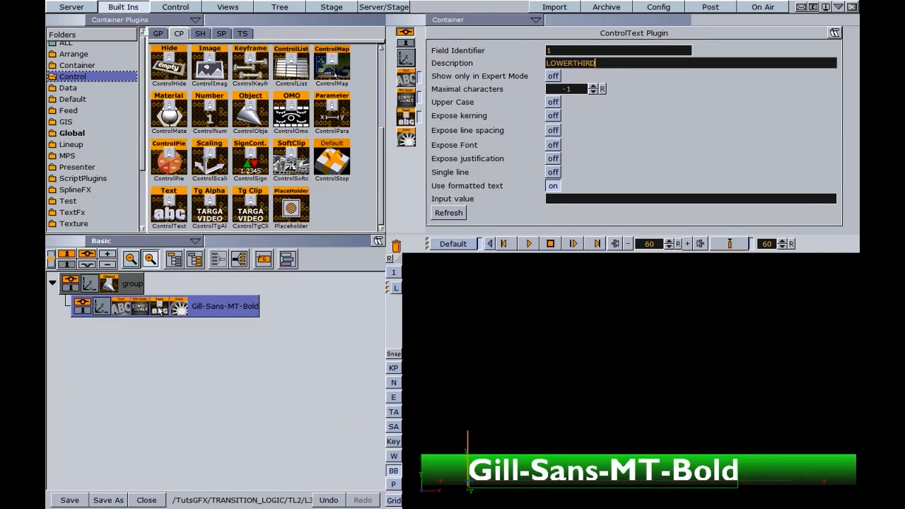
# Step: Enable transition logic on the group's ControlObject with layer L3, state A and background scene MASTER, and save the scene
pyautogui.click(108, 284)
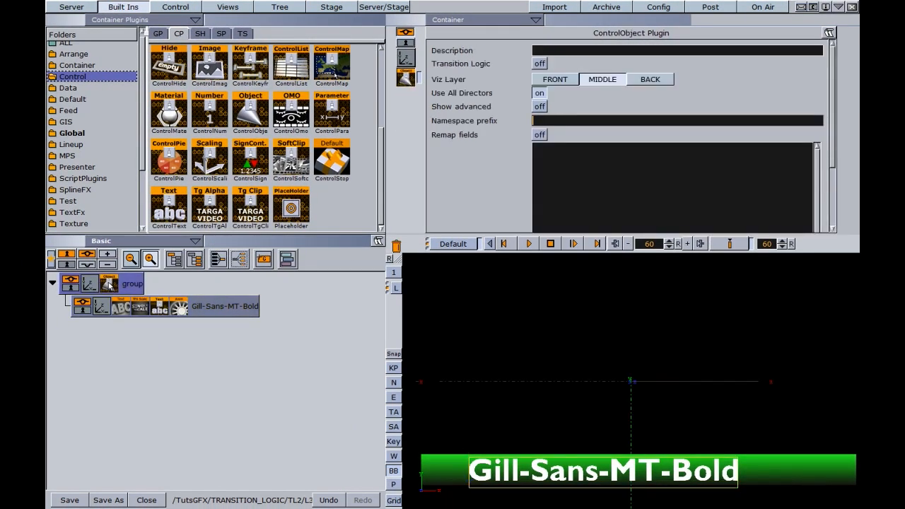
pyautogui.click(537, 64)
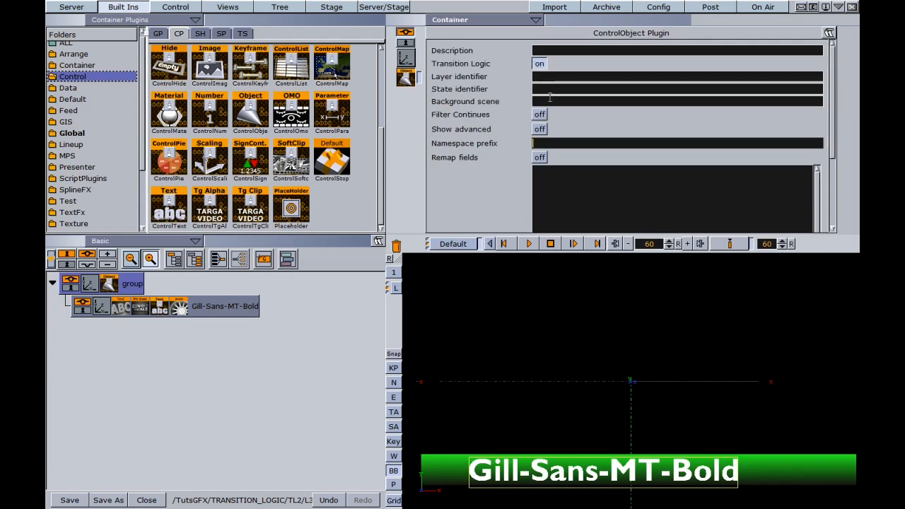
pyautogui.click(550, 99)
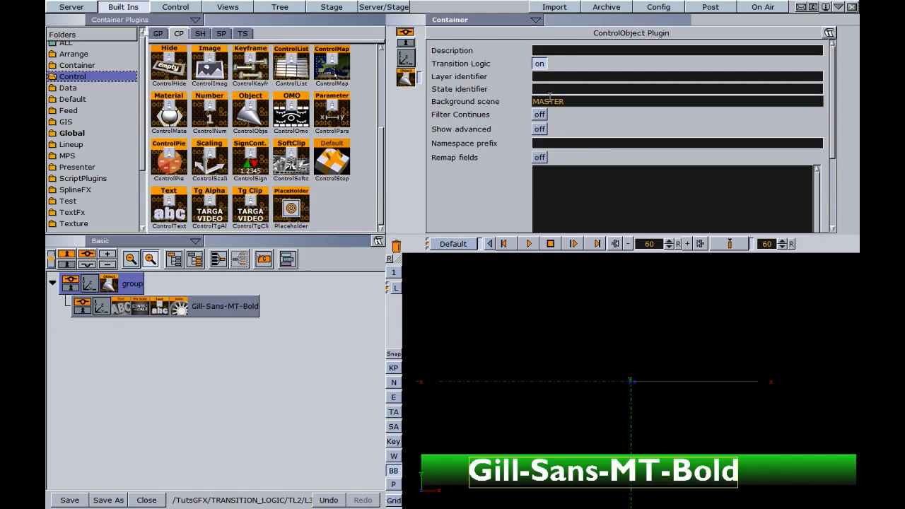
pyautogui.hotkey('shift', 'Tab')
pyautogui.hotkey('shift', 'Tab')
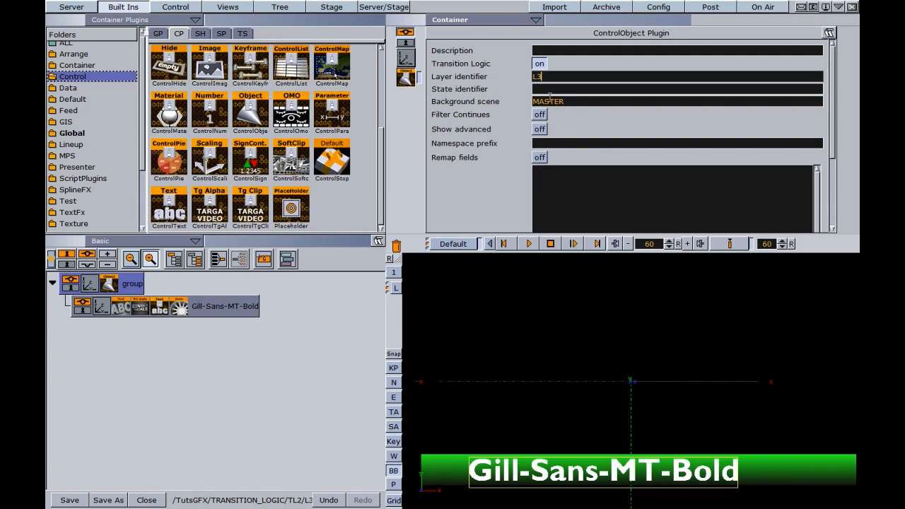
pyautogui.press('Tab')
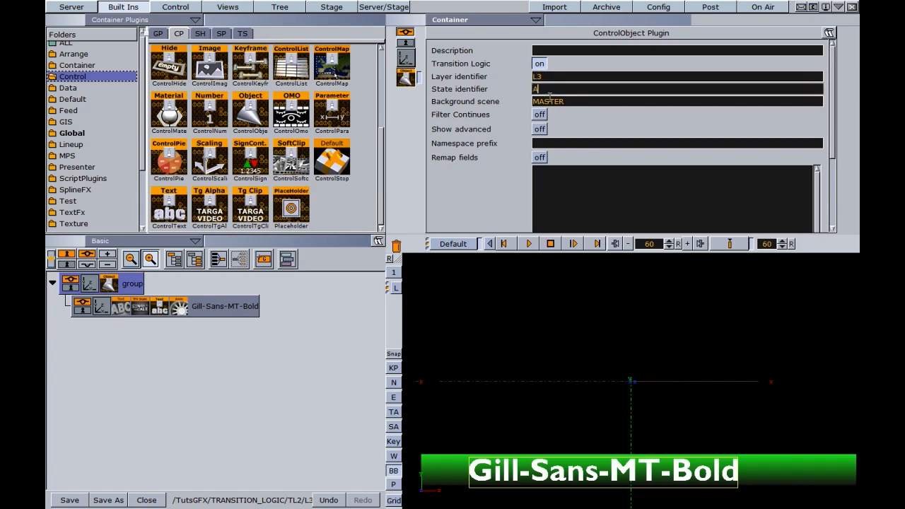
pyautogui.click(70, 500)
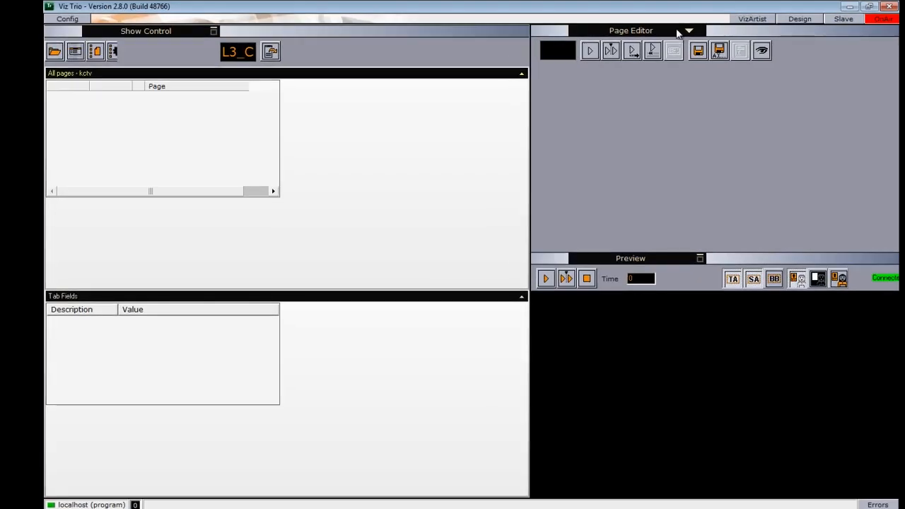
# Step: In Viz Trio, import the L3_CALLUP scene from TutsGFX/TRANSITION_LOGIC/TL2 into the show's page list
pyautogui.click(689, 30)
pyautogui.click(604, 90)
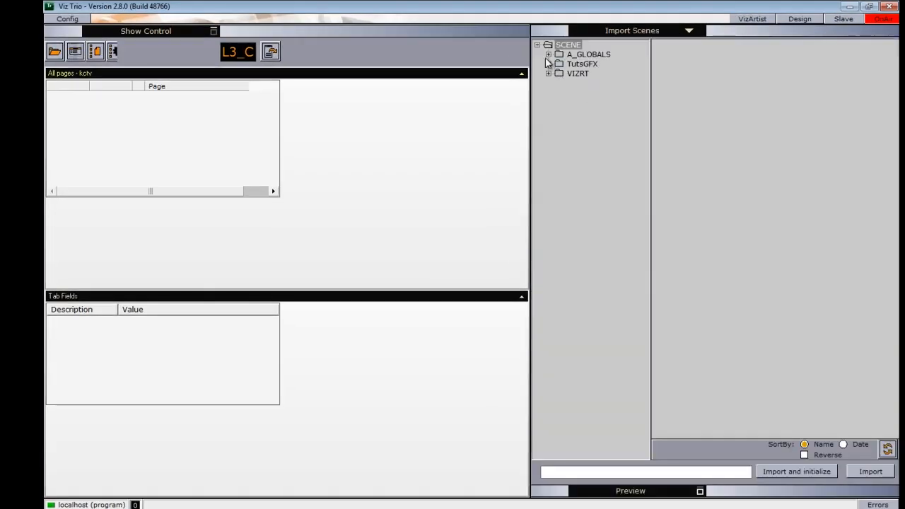
pyautogui.click(548, 63)
pyautogui.doubleClick(566, 74)
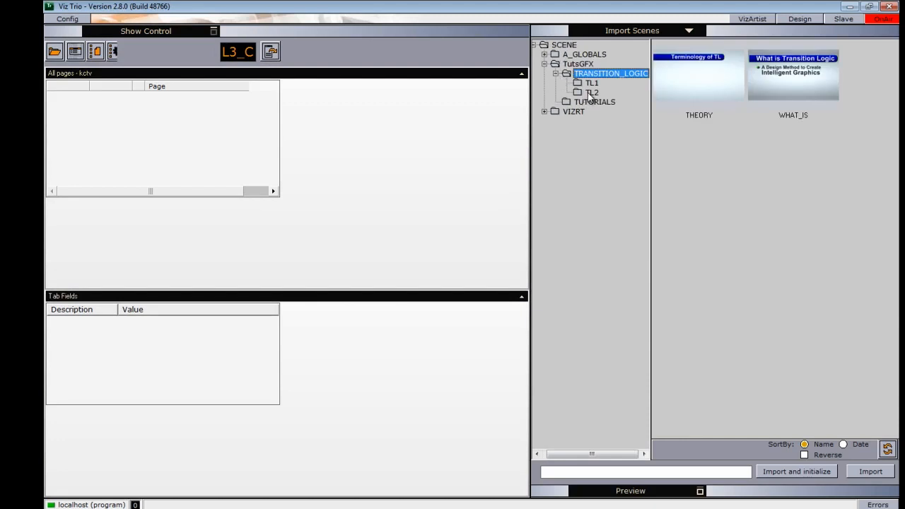
pyautogui.click(589, 92)
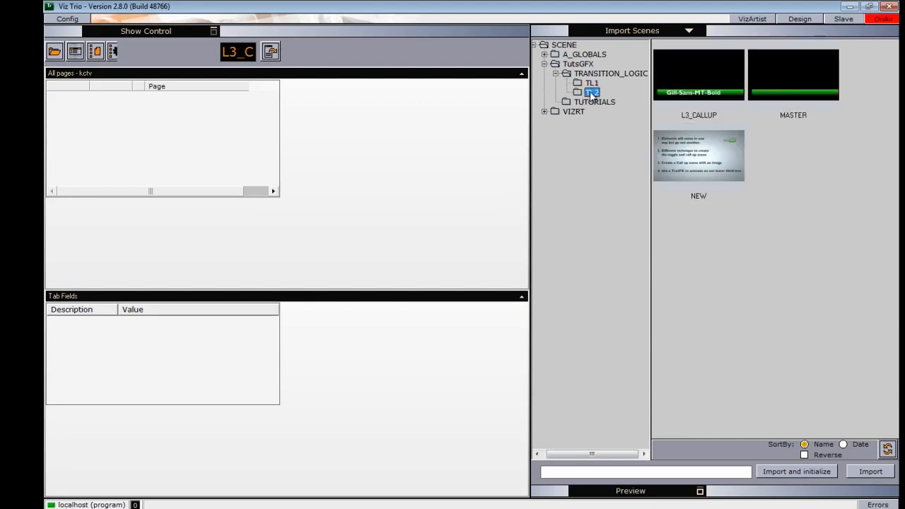
pyautogui.click(698, 83)
pyautogui.moveTo(696, 84); pyautogui.dragTo(178, 115)
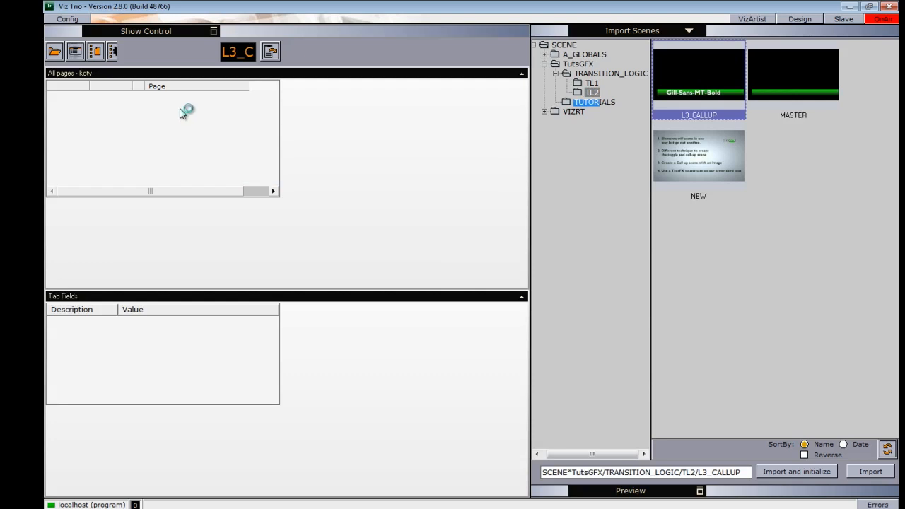
# Step: Shrink the Viz Trio window to reveal the output and take the L3_CALLUP page directly on air
pyautogui.click(870, 6)
pyautogui.hotkey('alt', 'Tab')
pyautogui.hotkey('alt', 'Tab')
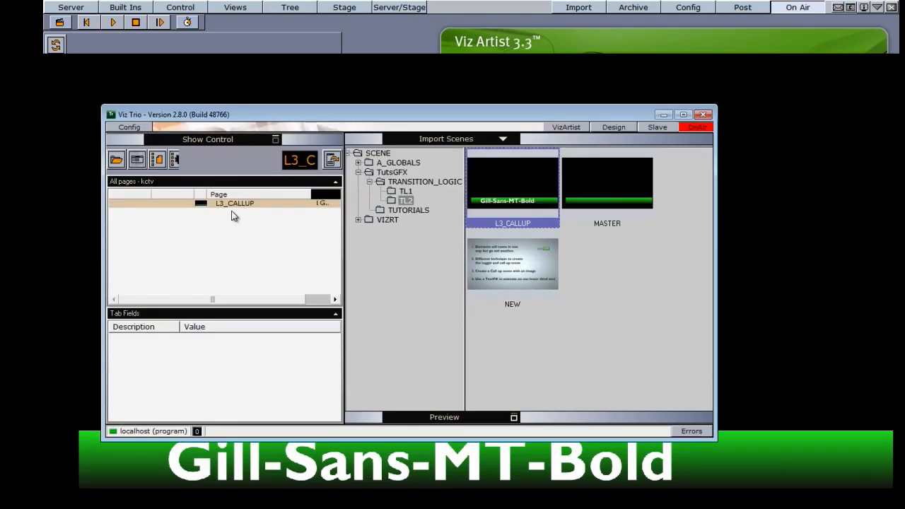
pyautogui.rightClick(238, 207)
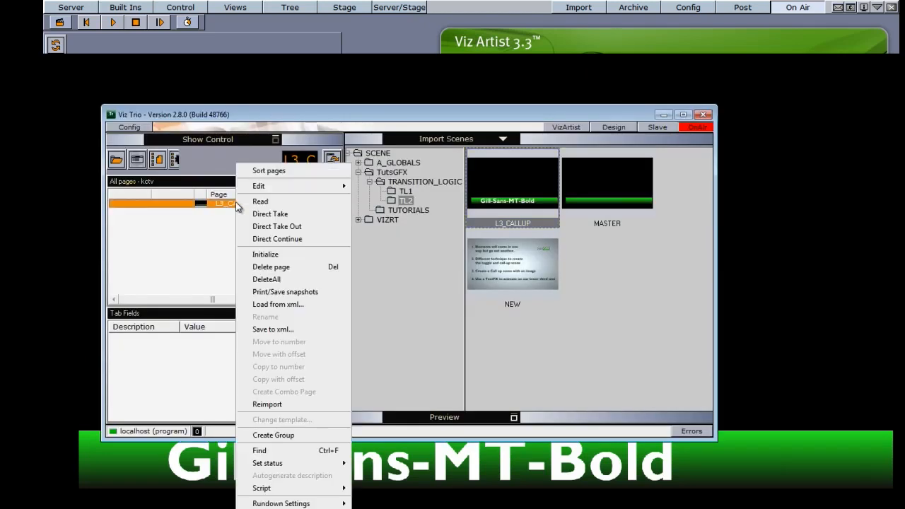
pyautogui.click(266, 214)
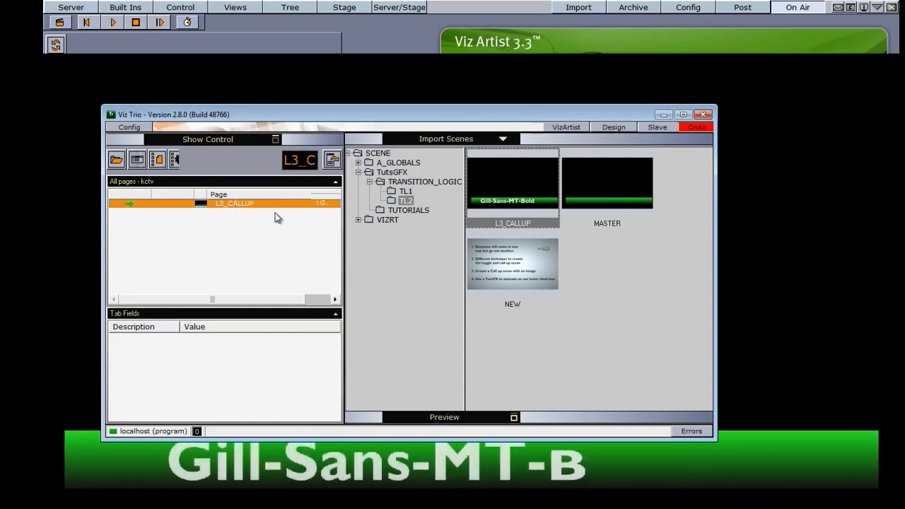
pyautogui.click(280, 90)
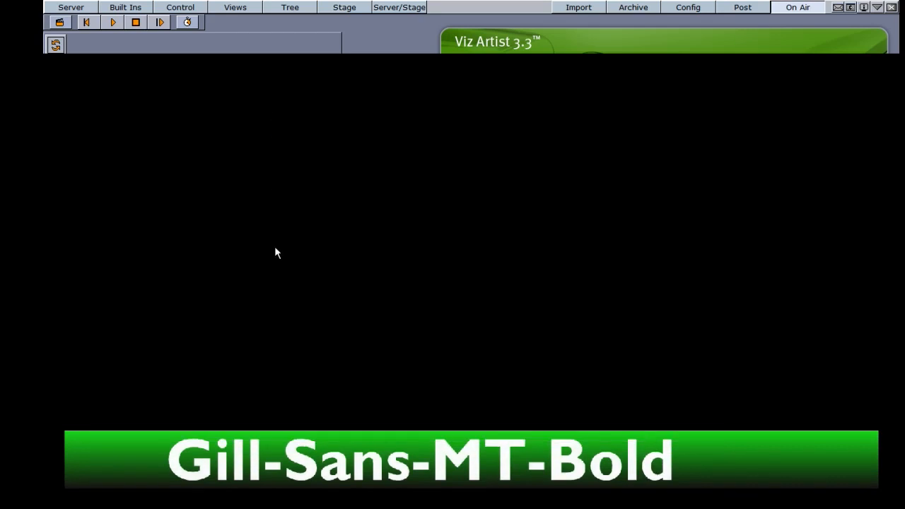
pyautogui.hotkey('alt', 'Tab')
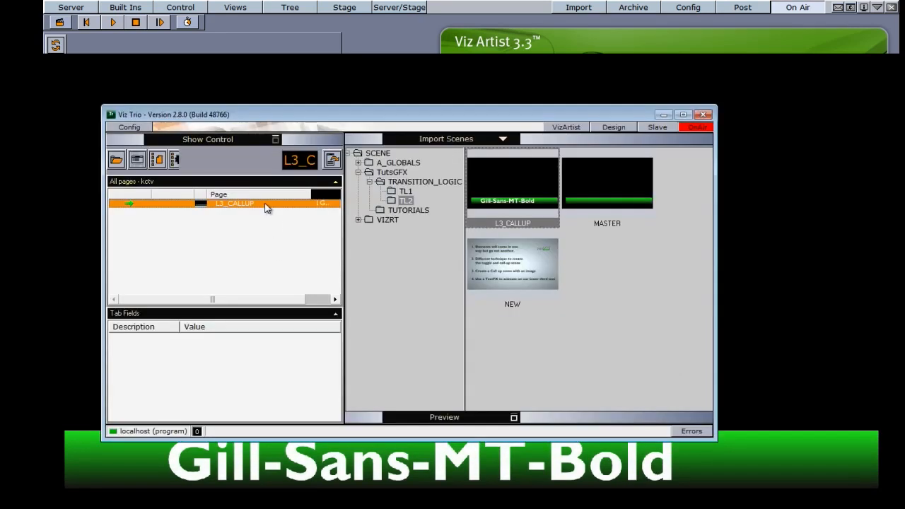
# Step: Take the L3_CALLUP page out and back on air twice to examine its in and out animations
pyautogui.rightClick(267, 208)
pyautogui.click(286, 226)
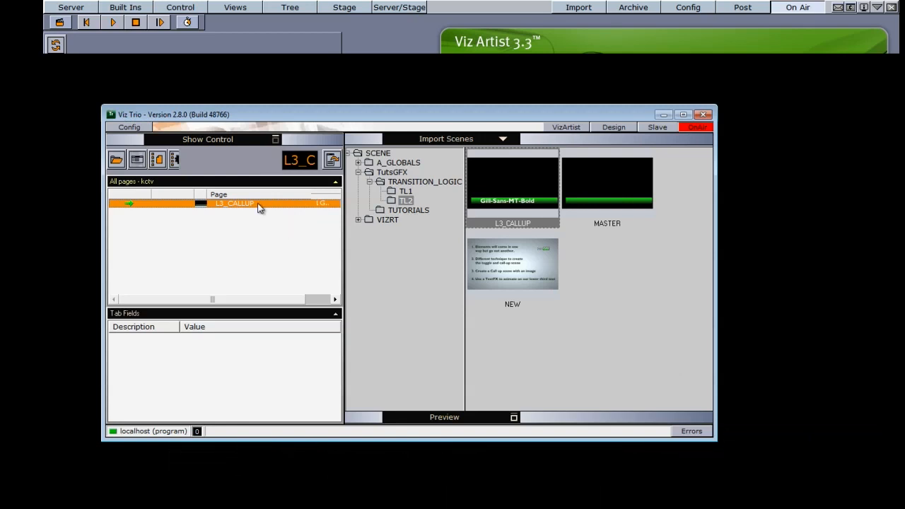
pyautogui.rightClick(260, 207)
pyautogui.click(281, 218)
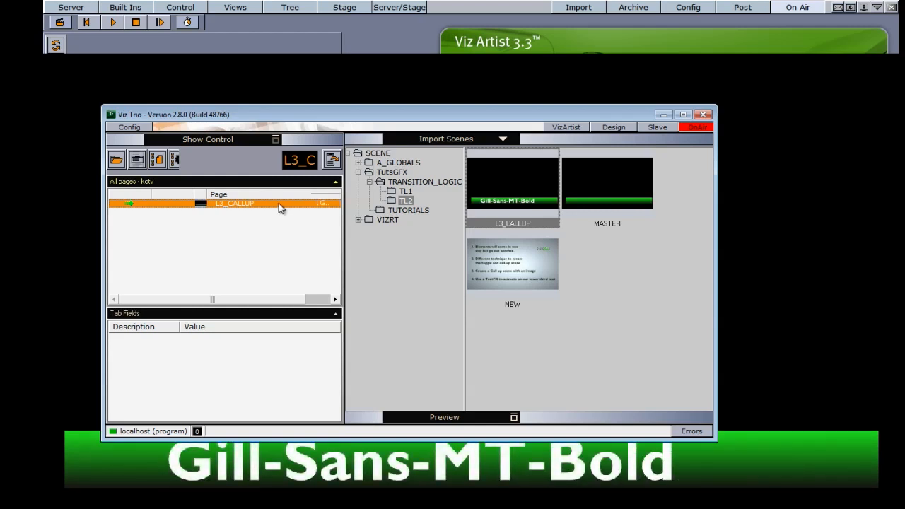
pyautogui.rightClick(279, 203)
pyautogui.click(297, 227)
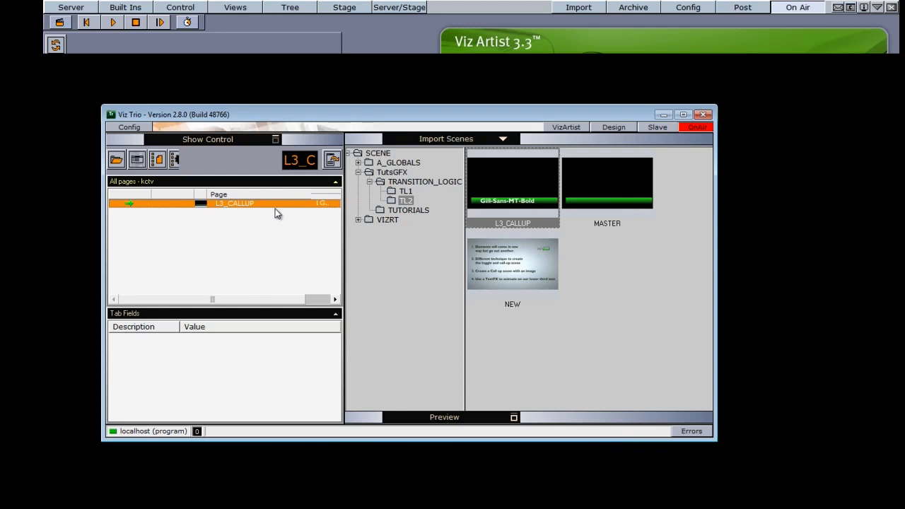
pyautogui.rightClick(273, 206)
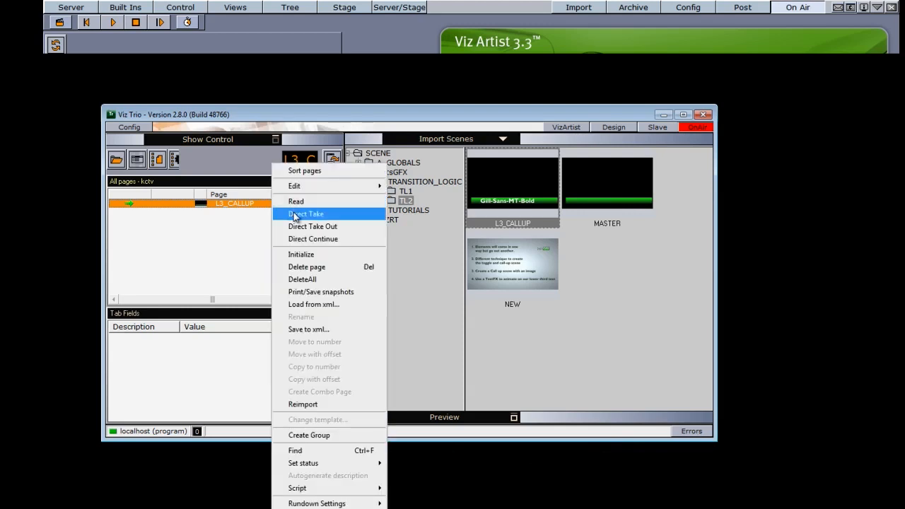
pyautogui.click(296, 217)
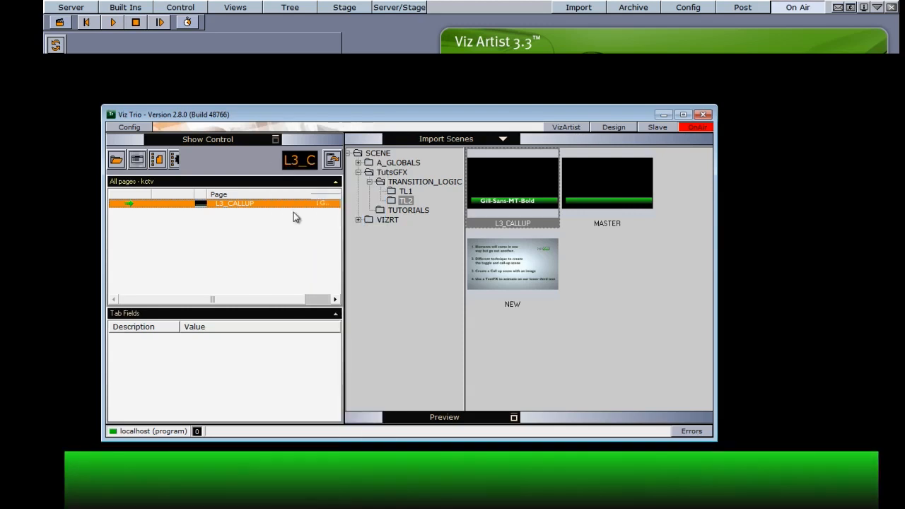